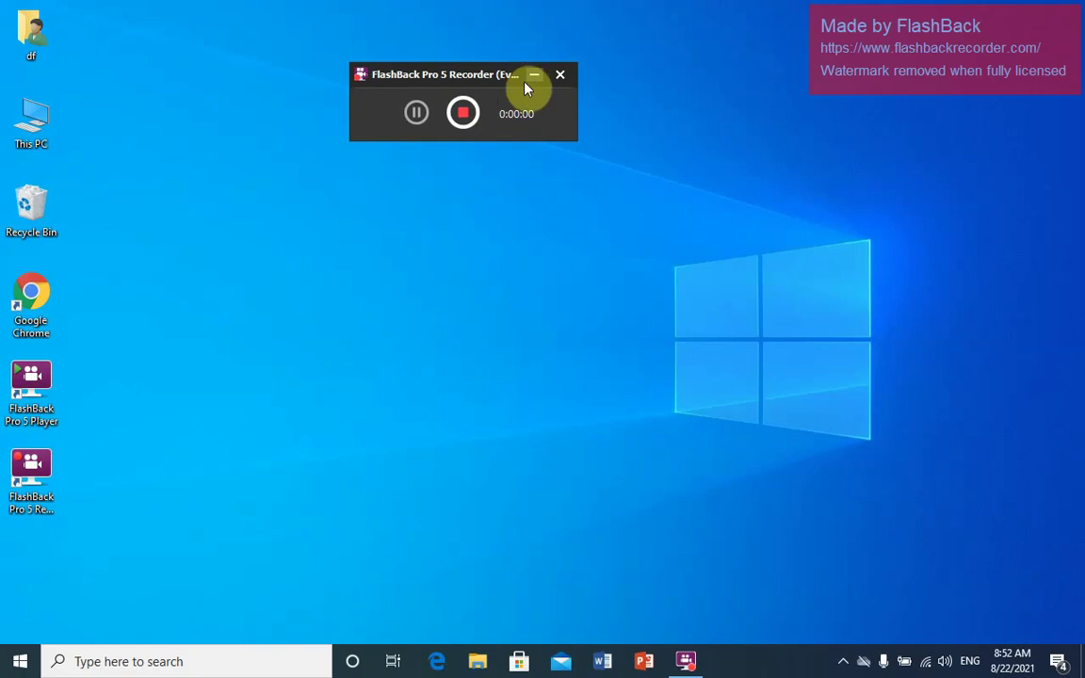
- Launch Word 2013 via winword, dismiss the activation notice, and start a blank document
click(530, 78)
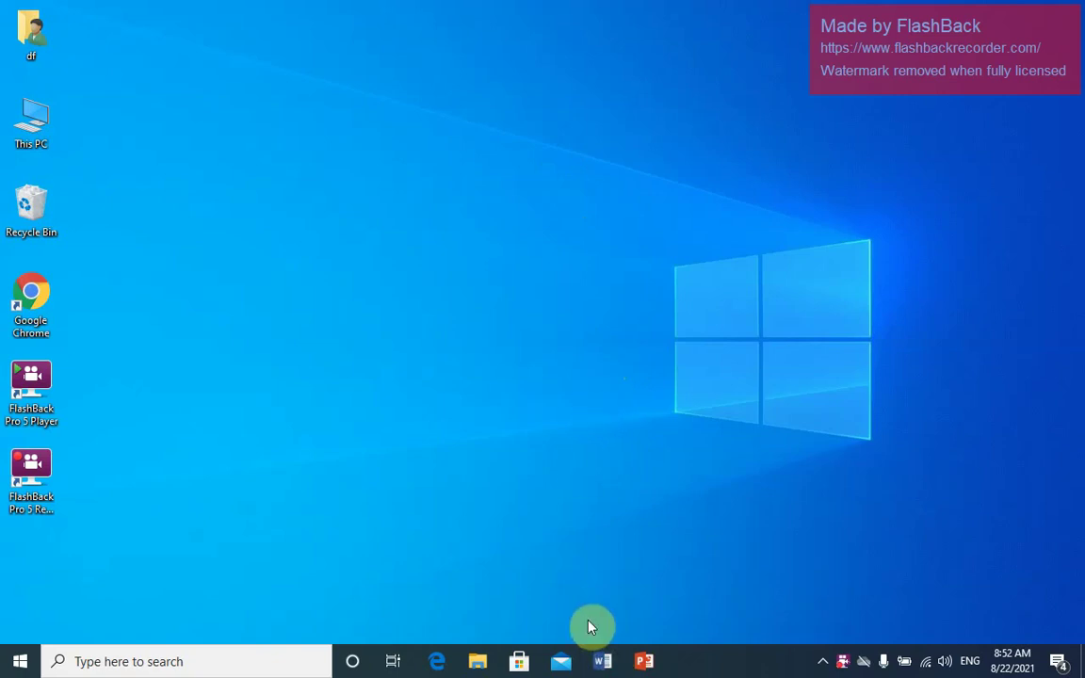
key(super+r)
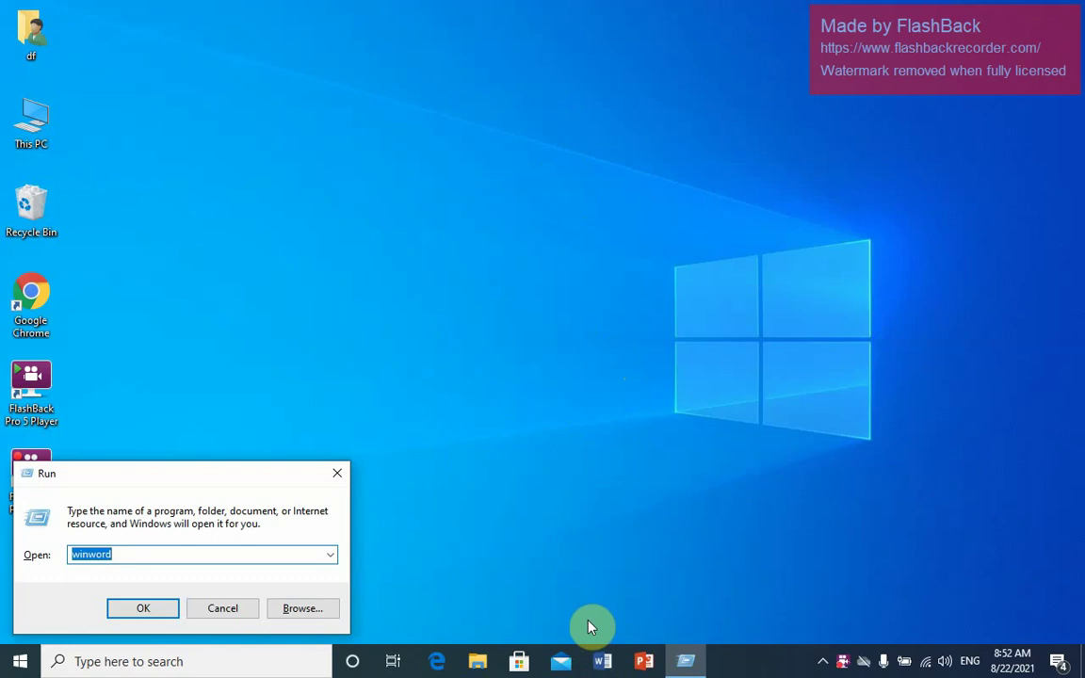
key(Return)
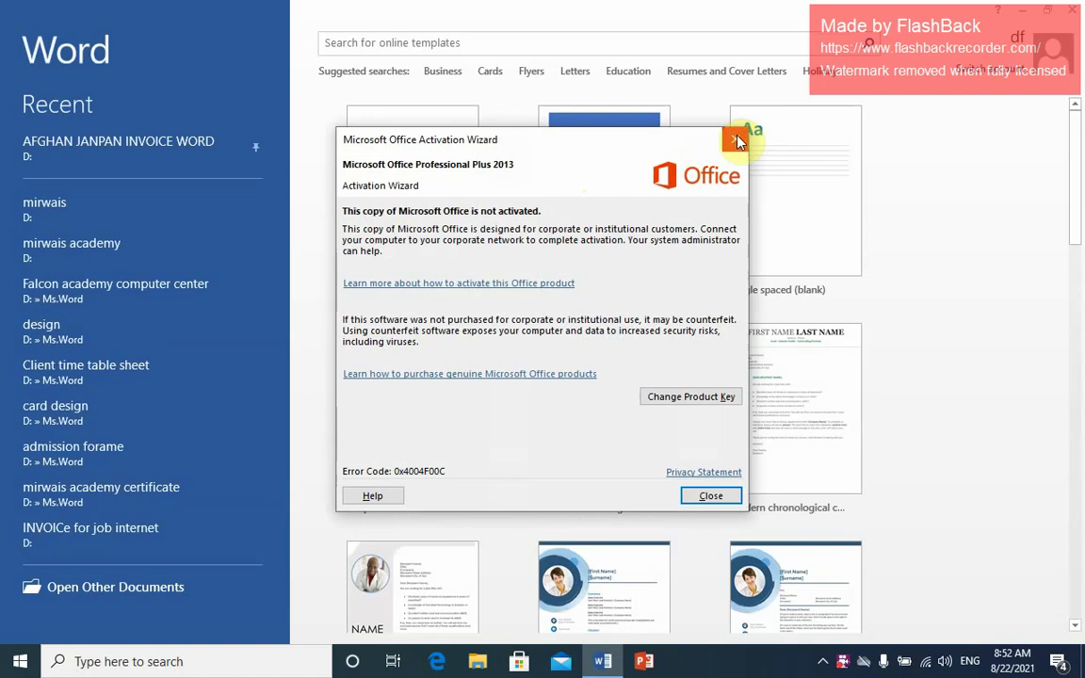
click(736, 138)
click(387, 223)
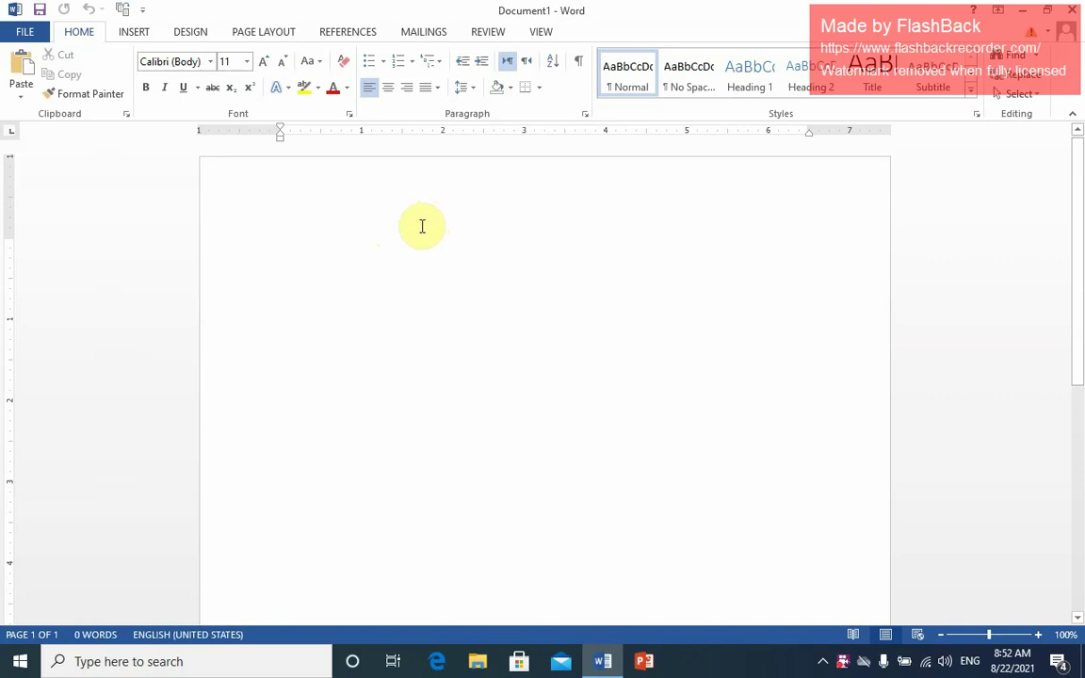
- Type 'Mirwais computer academy' and 'Office management' as the first two lines
text(mirwais )
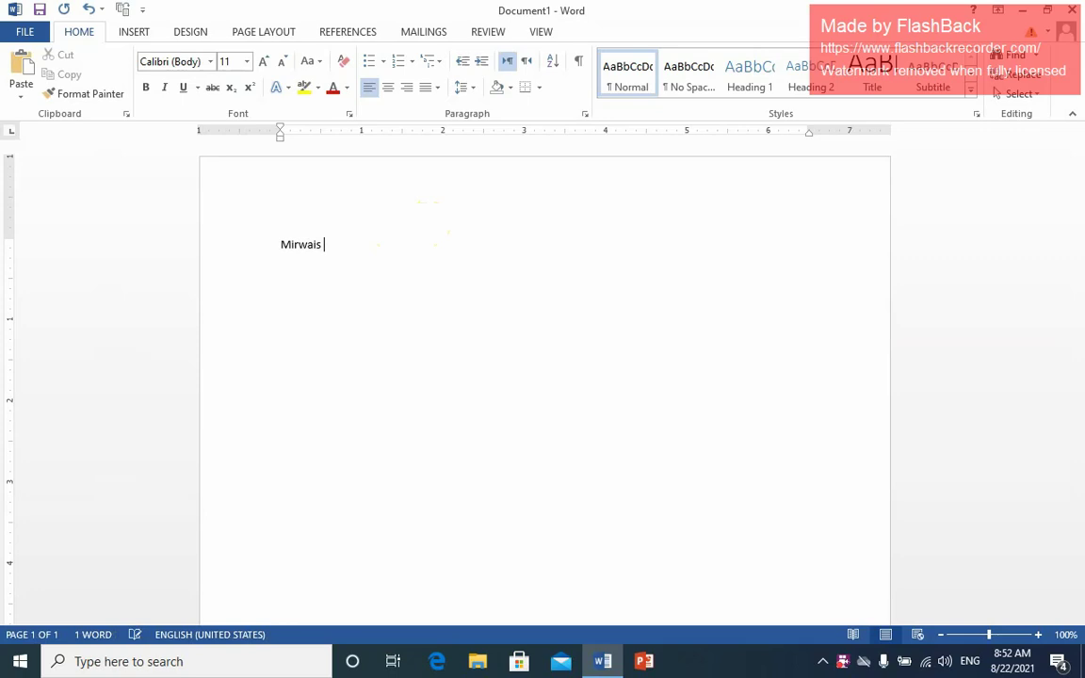
text(com)
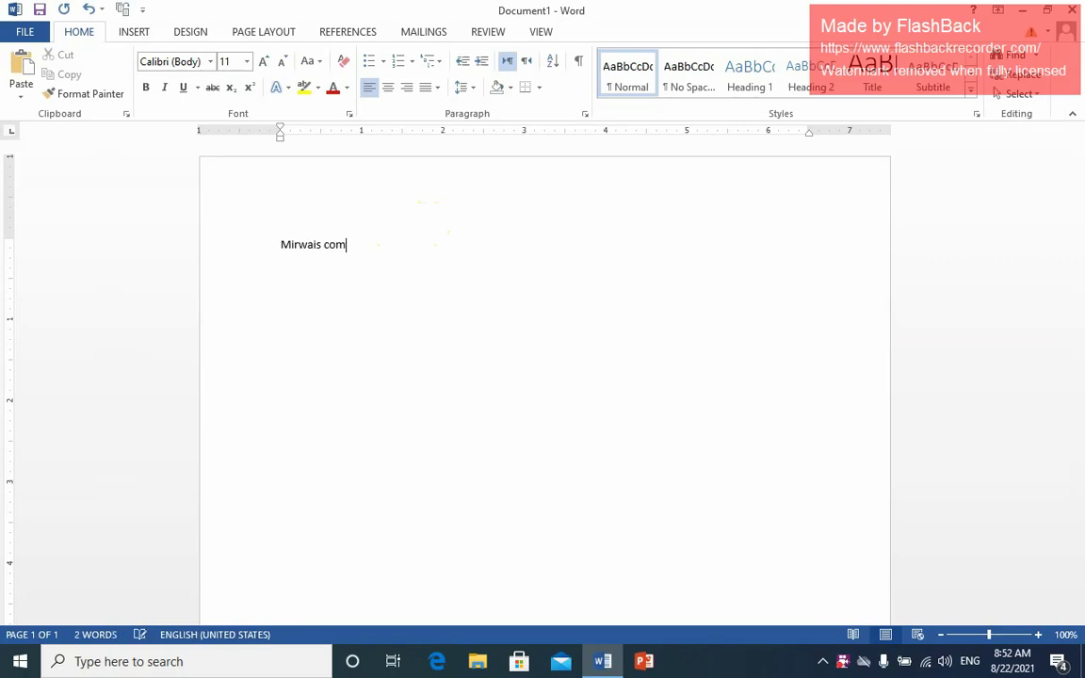
text(puter aca)
text(demy)
key(Return)
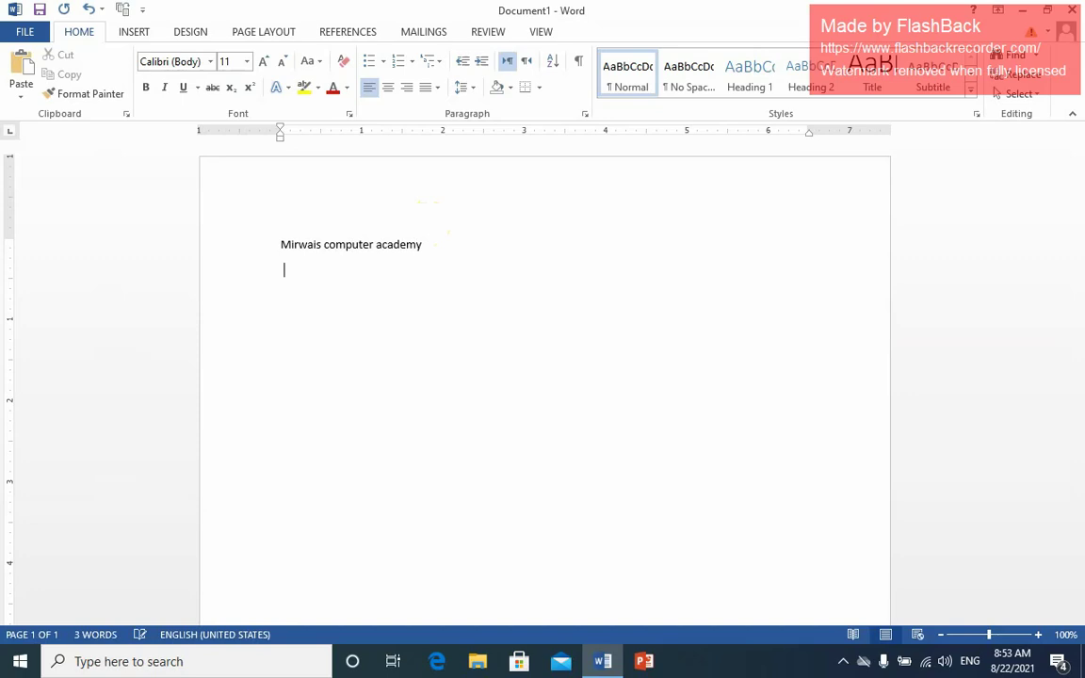
text(off)
text(ce)
text( ma)
text(nagem)
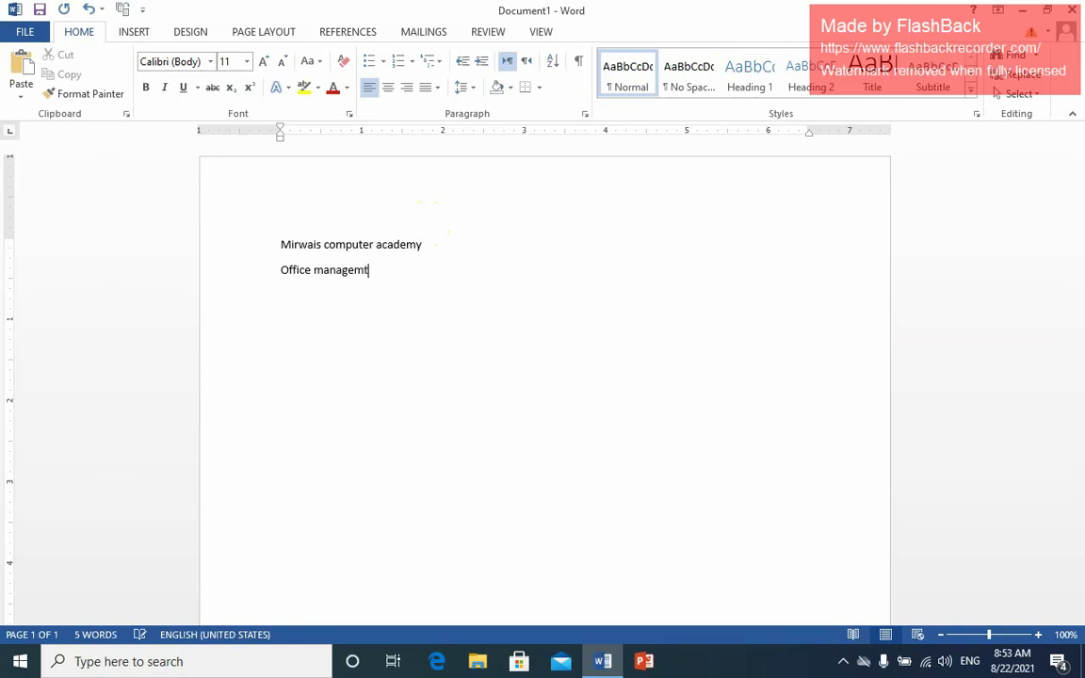
key(BackSpace)
text(m)
text(ent)
key(Return)
- Add the third line 'Ms. Office', fixing the typos
text(Ms)
key(BackSpace)
key(BackSpace)
text(s.)
text( officem)
key(BackSpace)
key(shift+F3)
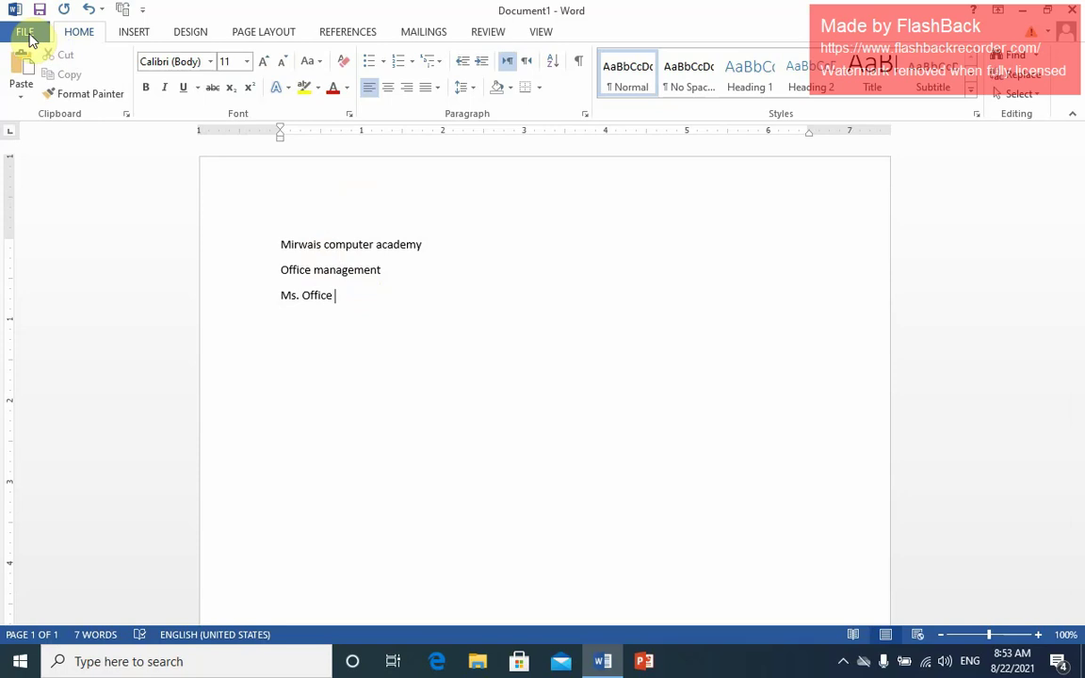
click(26, 34)
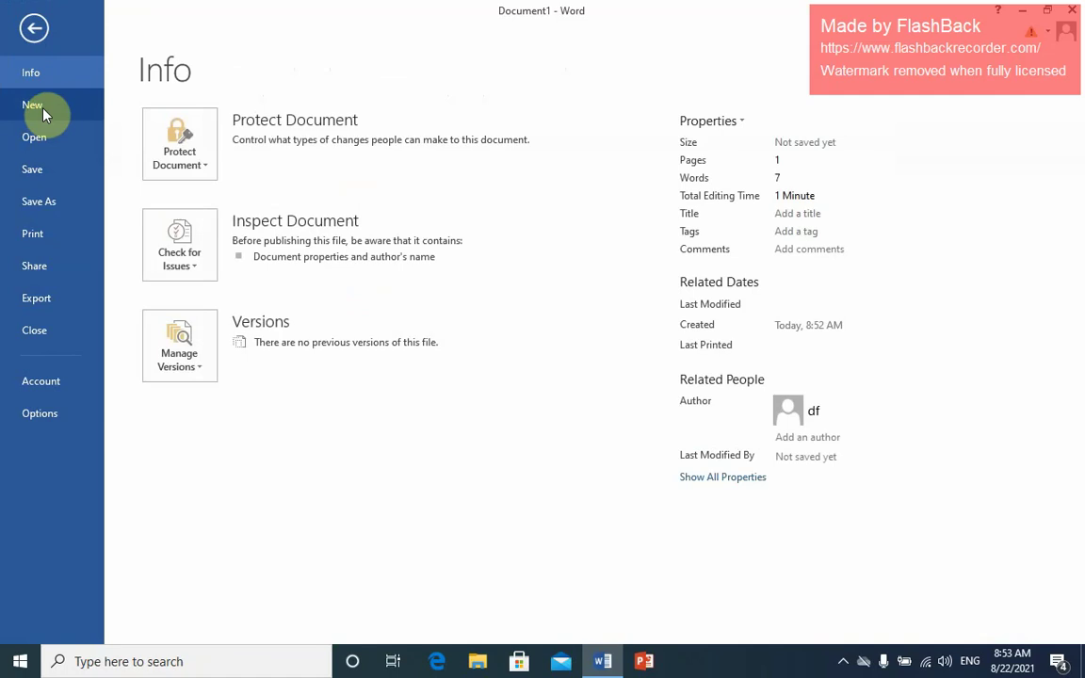
click(42, 112)
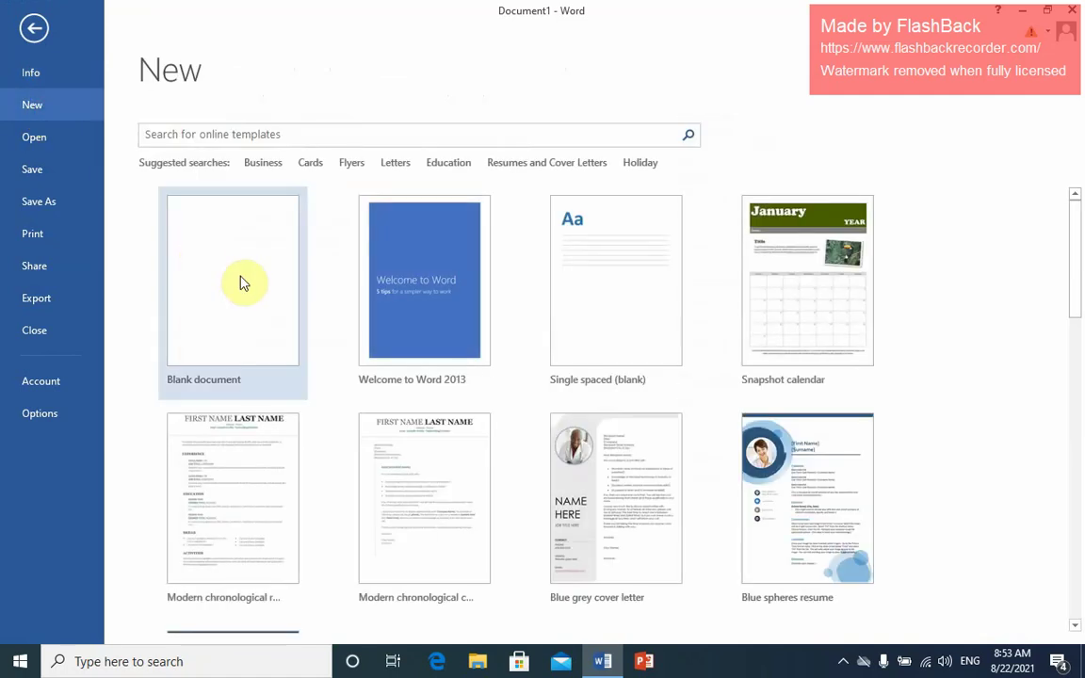
click(241, 282)
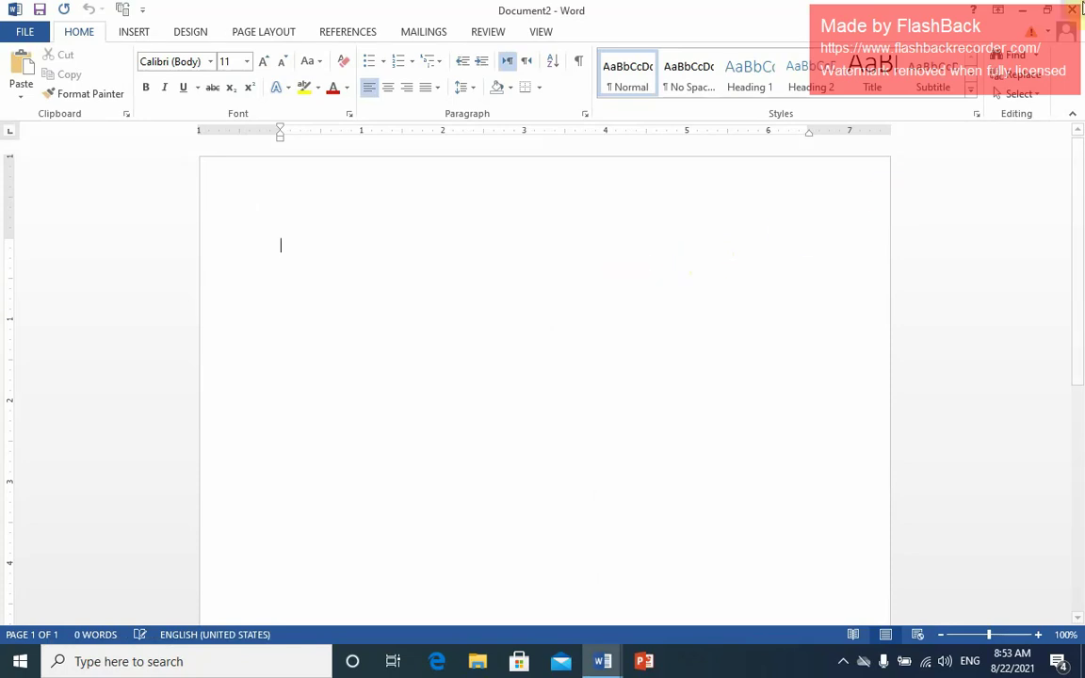
click(1072, 12)
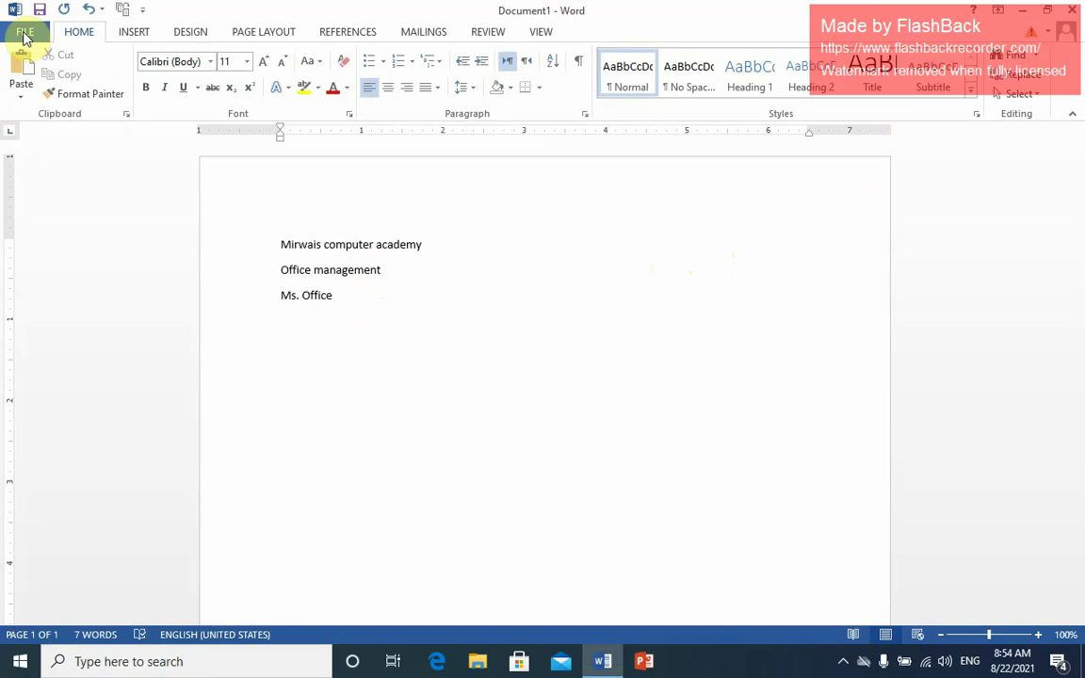
- Open the Save As dialog and point it at drive D:
click(25, 34)
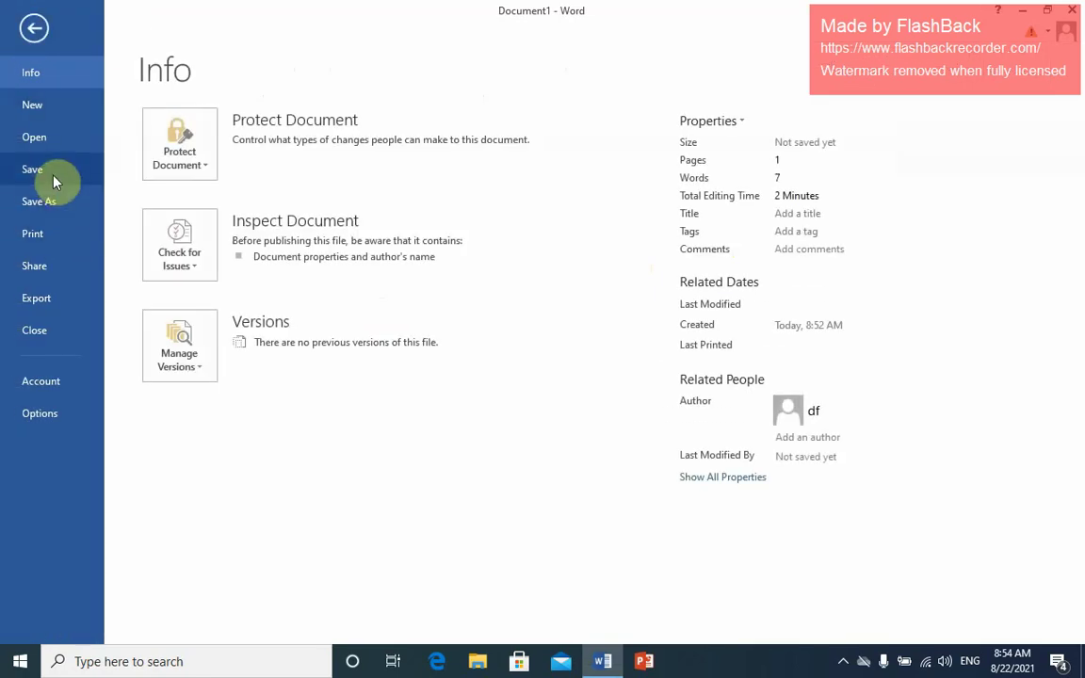
click(53, 179)
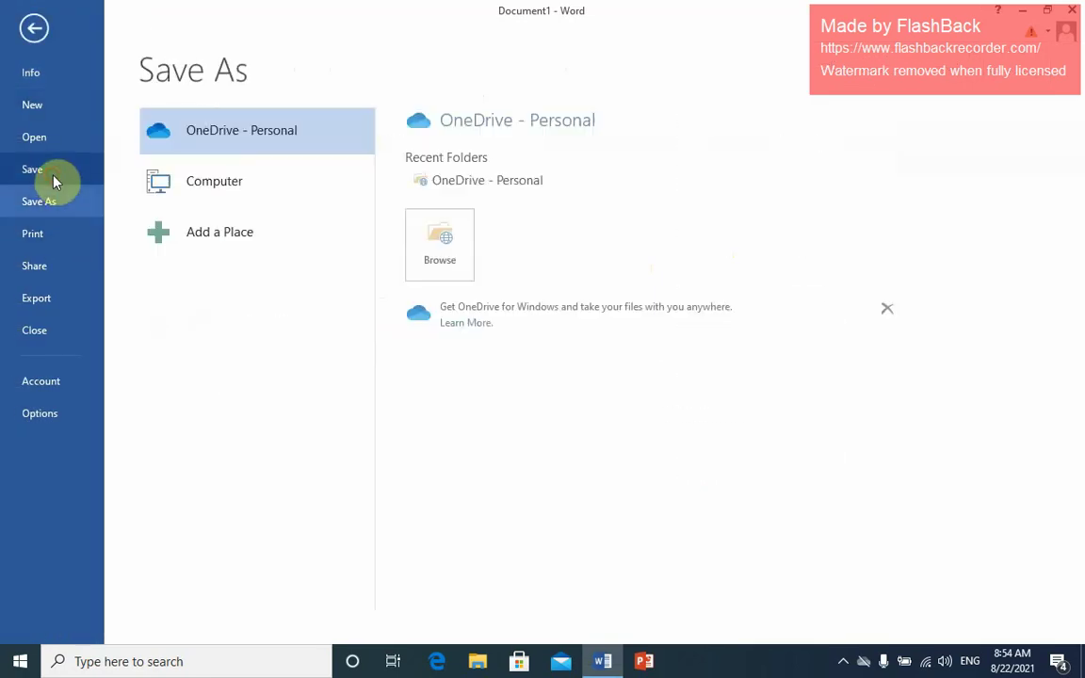
click(209, 185)
click(460, 441)
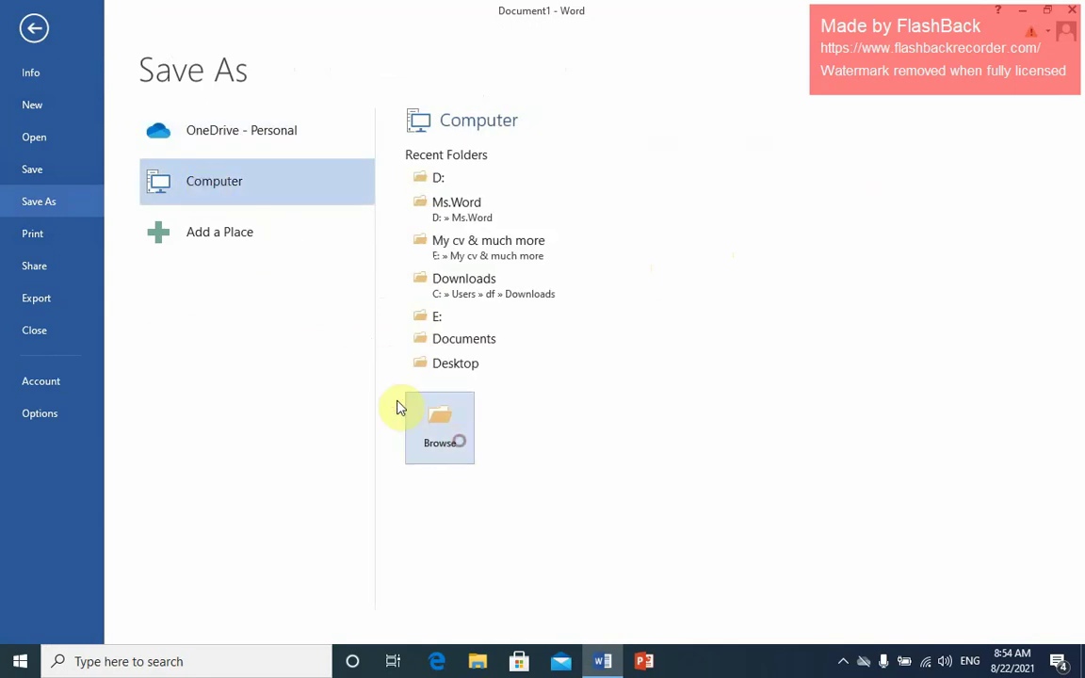
click(130, 205)
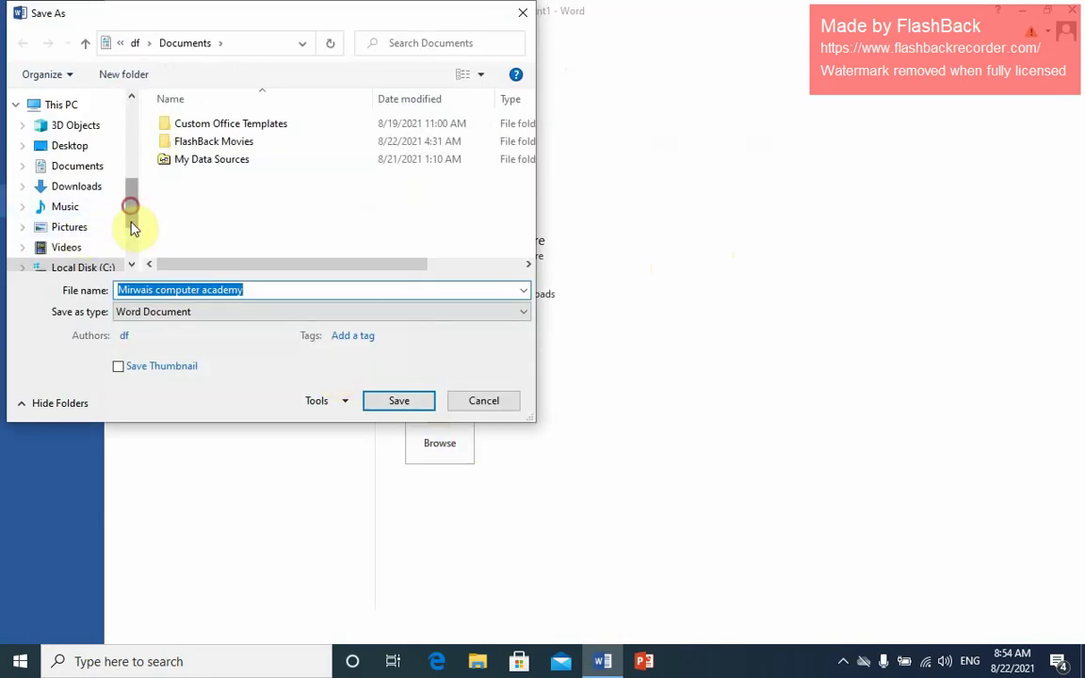
scroll(131, 228, down, 1)
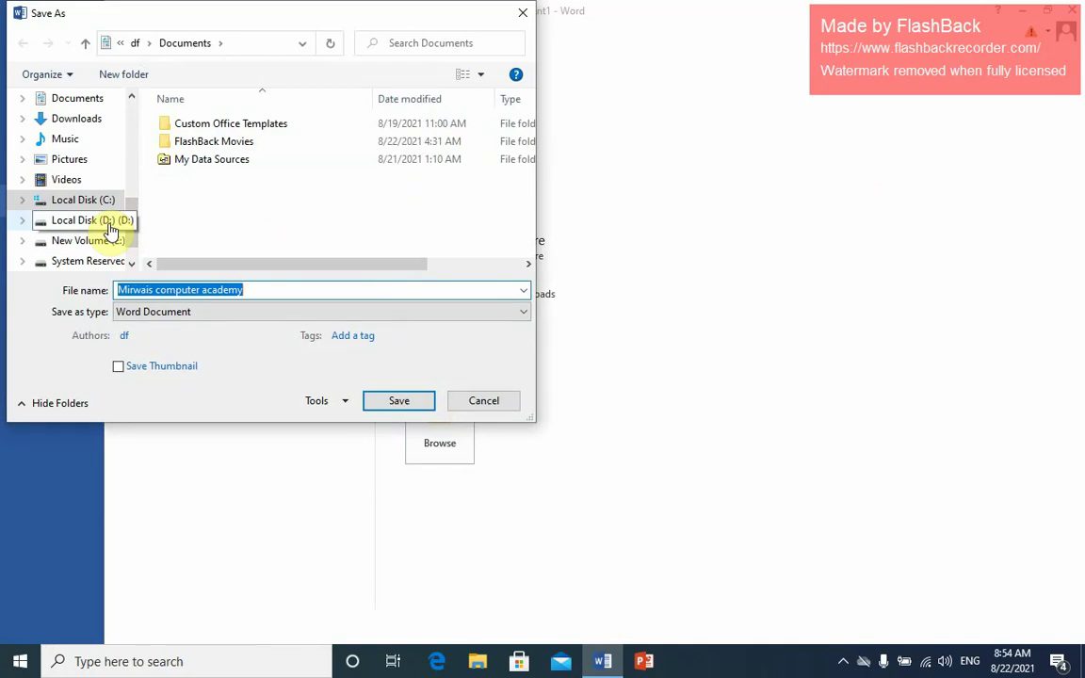
click(111, 223)
scroll(166, 221, down, 1)
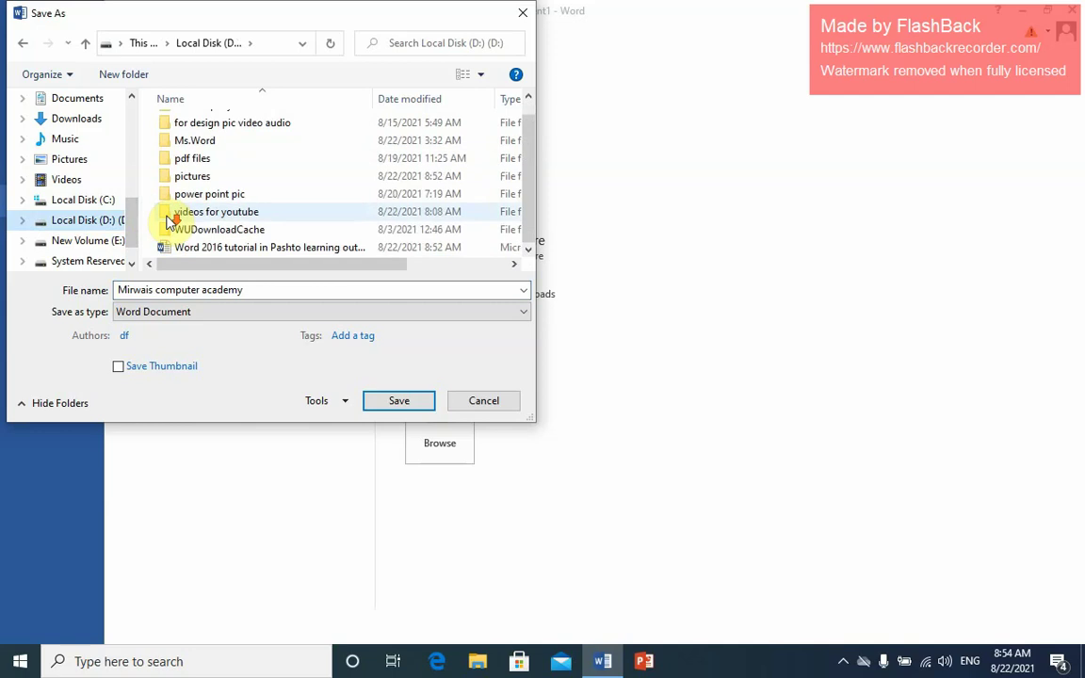
- Save the document on drive D: under the file name 'mirwais'
click(245, 290)
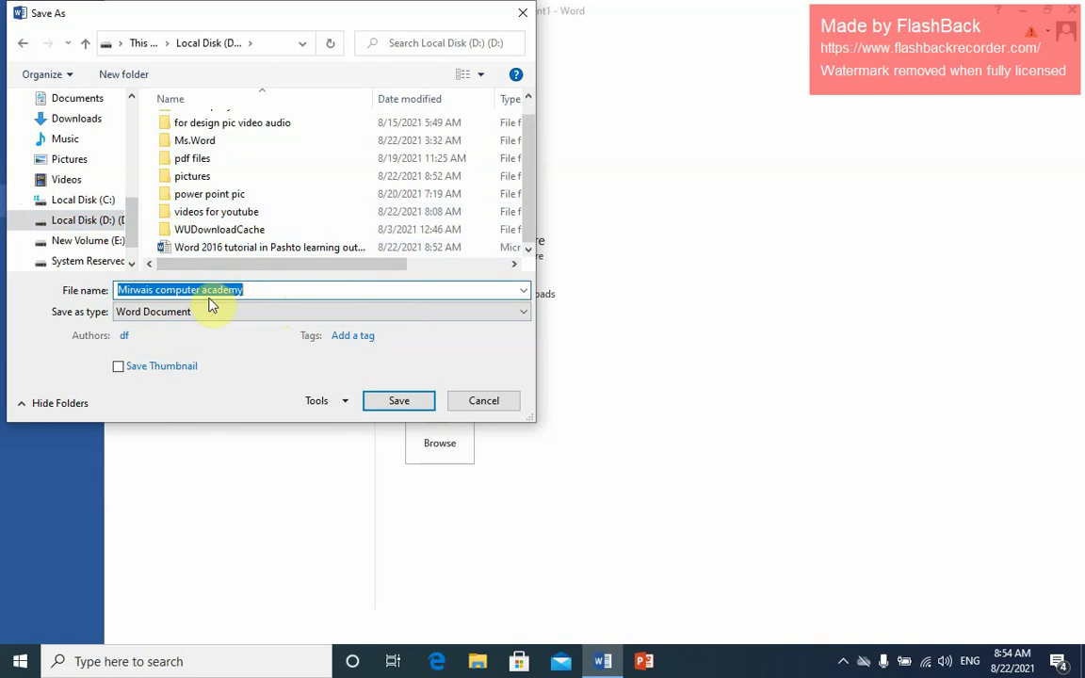
text(m)
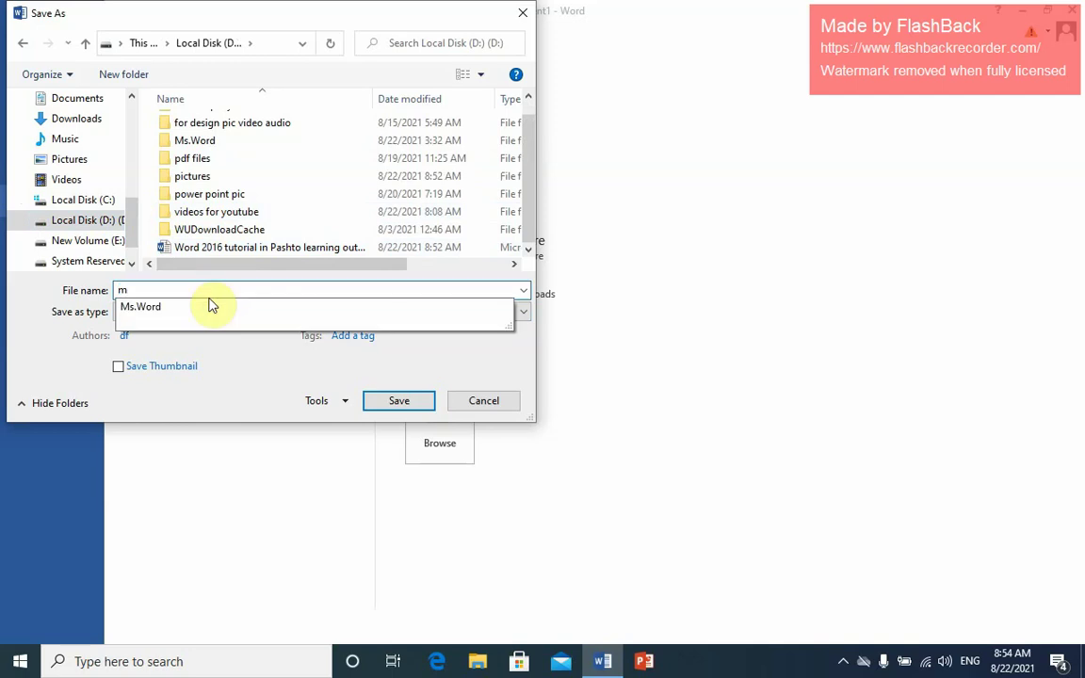
key(BackSpace)
text(m)
text(irwas)
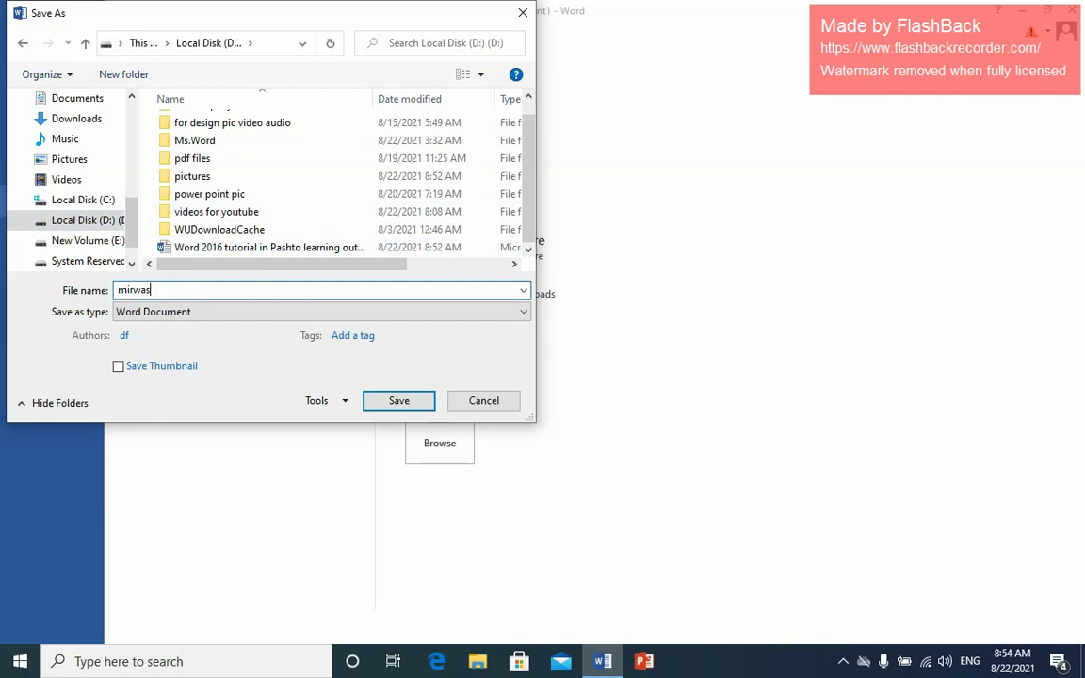
key(BackSpace)
text(is)
key(BackSpace)
text(s)
key(Return)
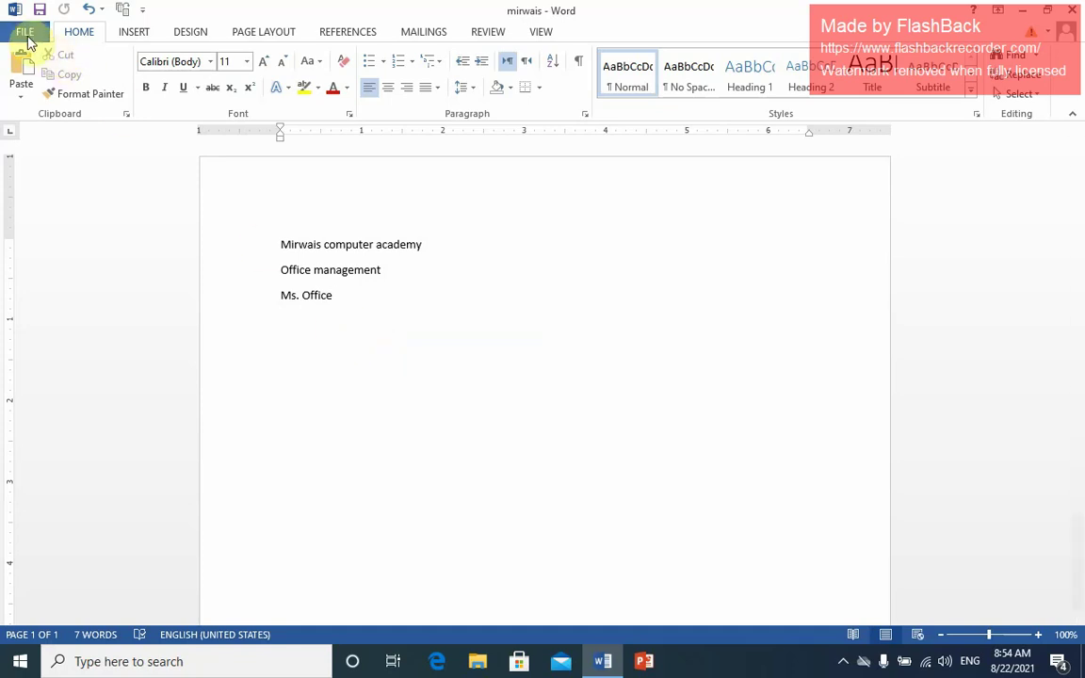
- Reopen the Save As dialog on Local Disk (D:) with the file name field active
click(28, 36)
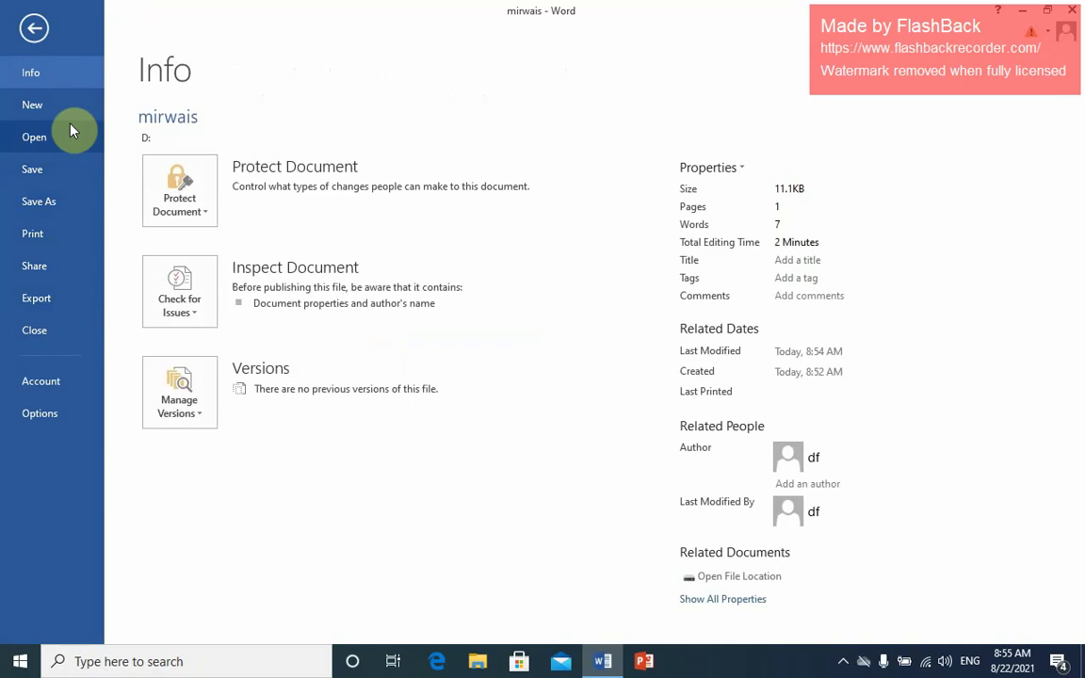
click(63, 202)
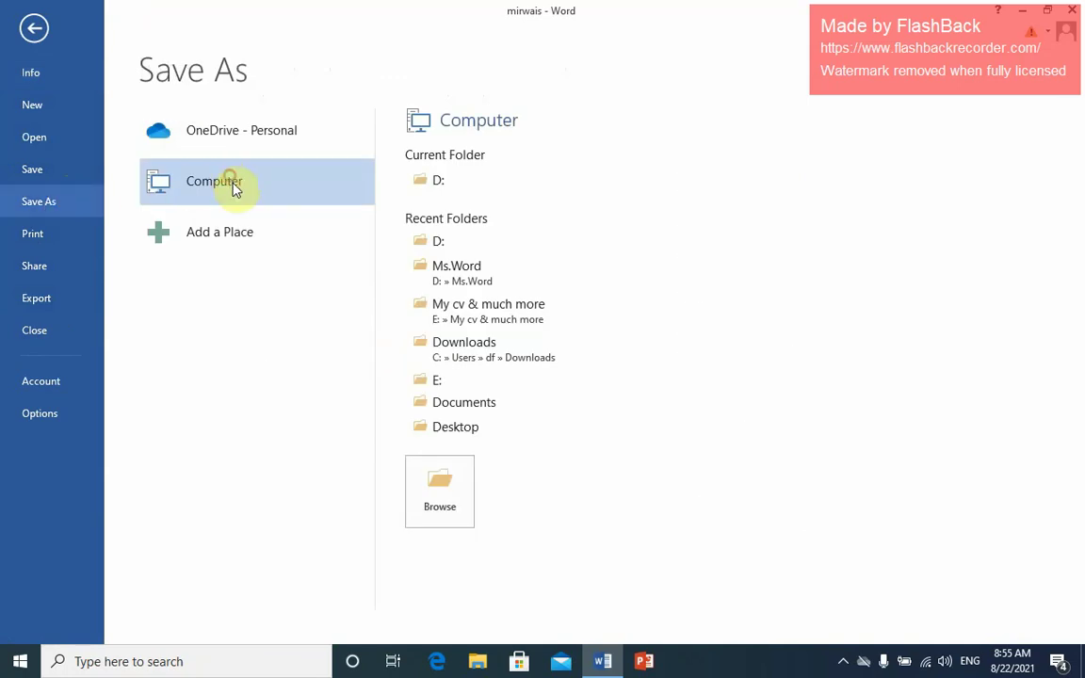
click(428, 505)
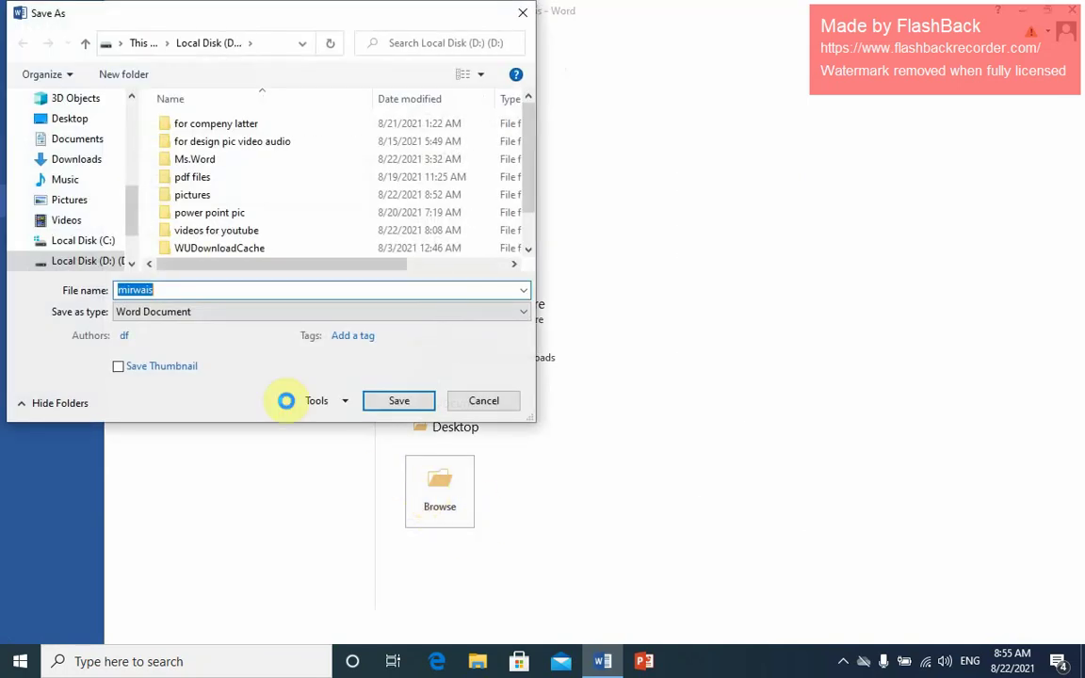
click(181, 292)
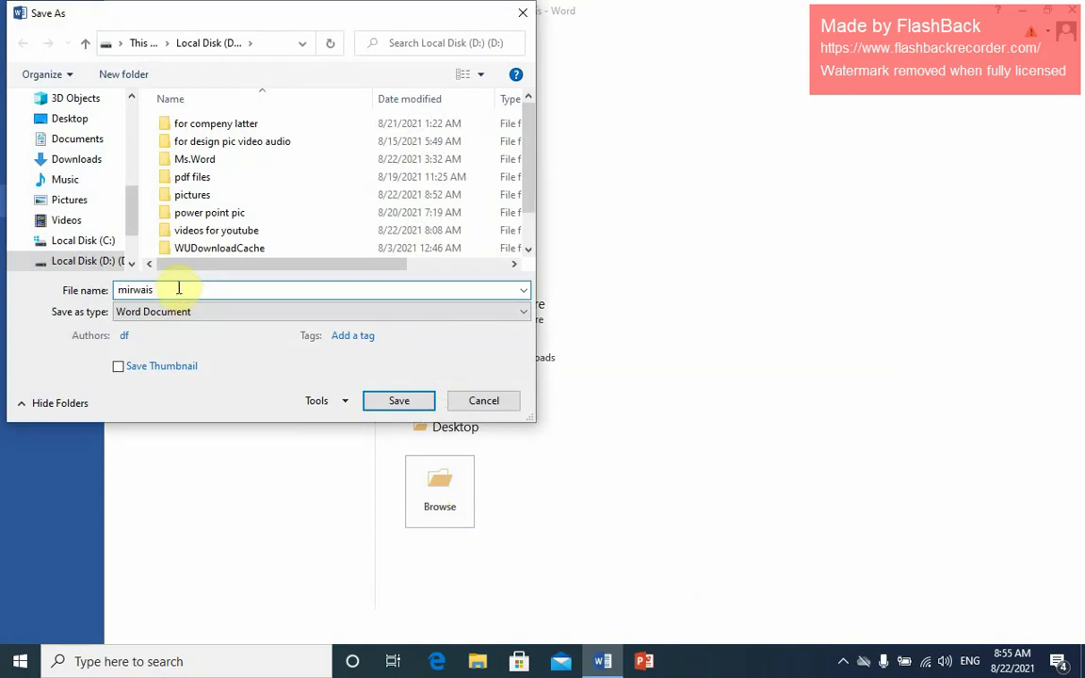
- In General Options, enter a password to open and a password to modify
click(346, 405)
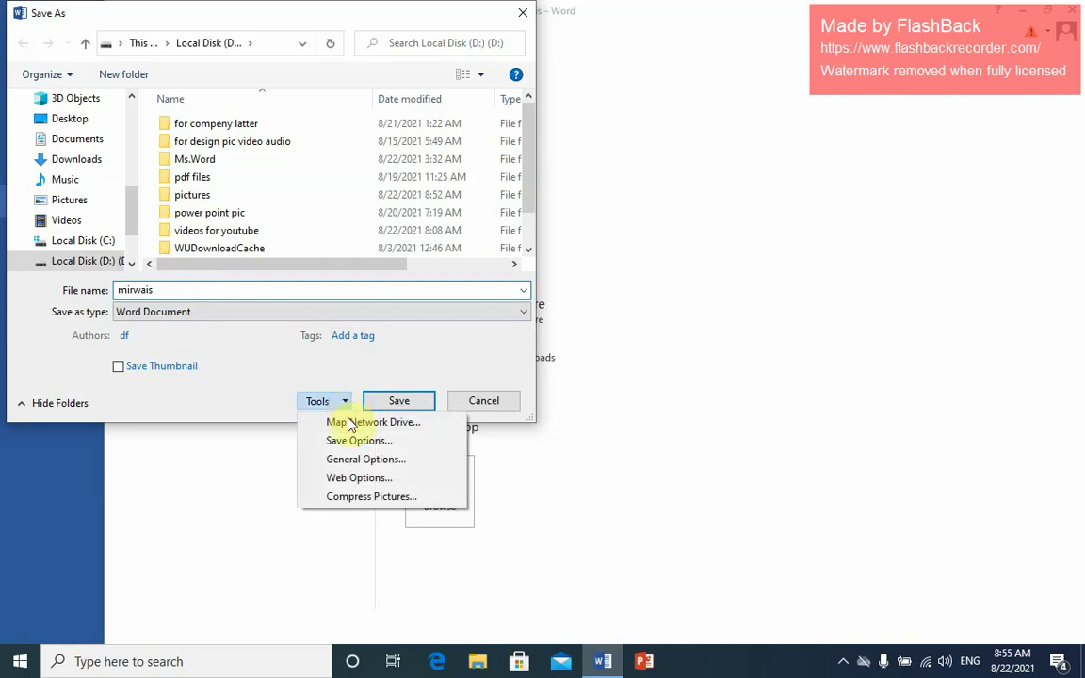
click(373, 461)
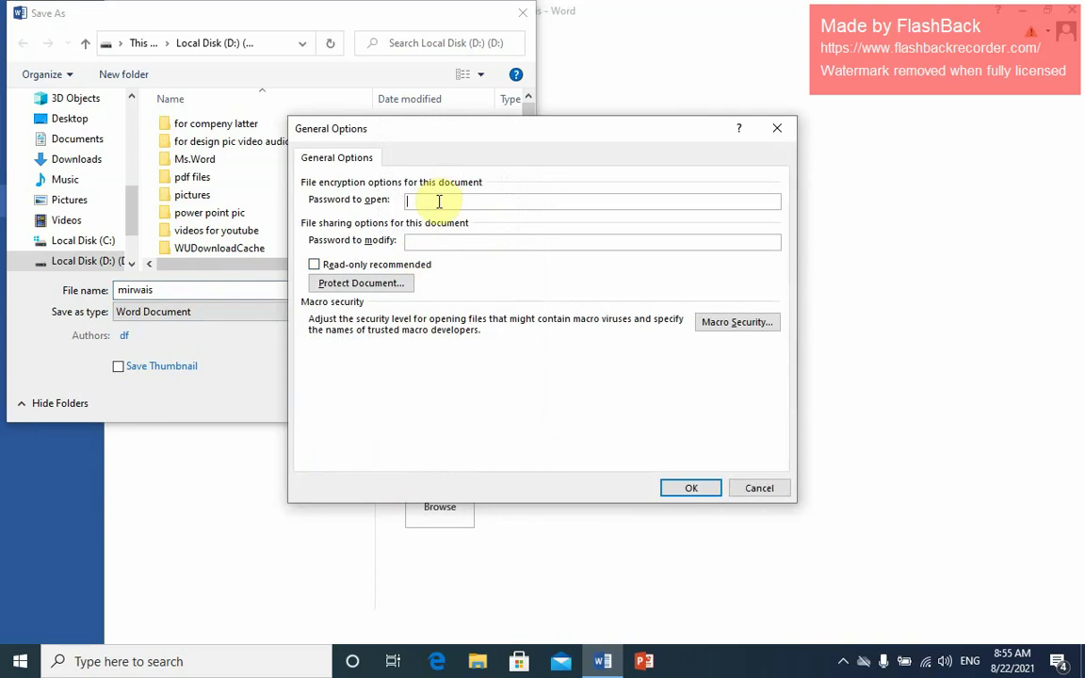
text(1)
click(441, 239)
text(1)
text(1)
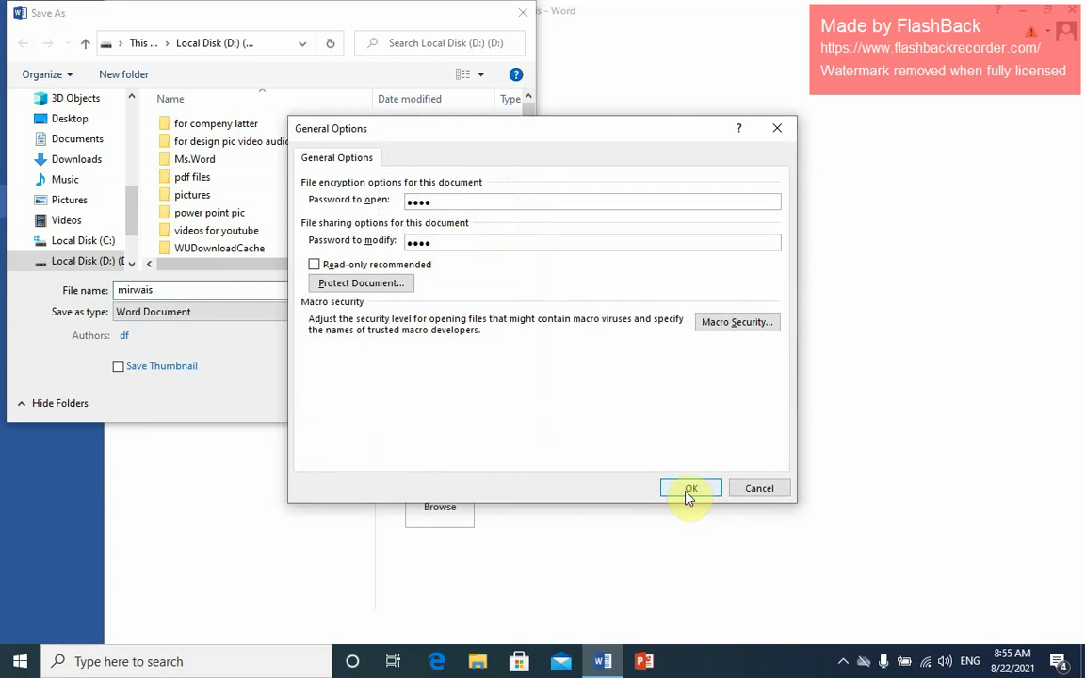
click(688, 494)
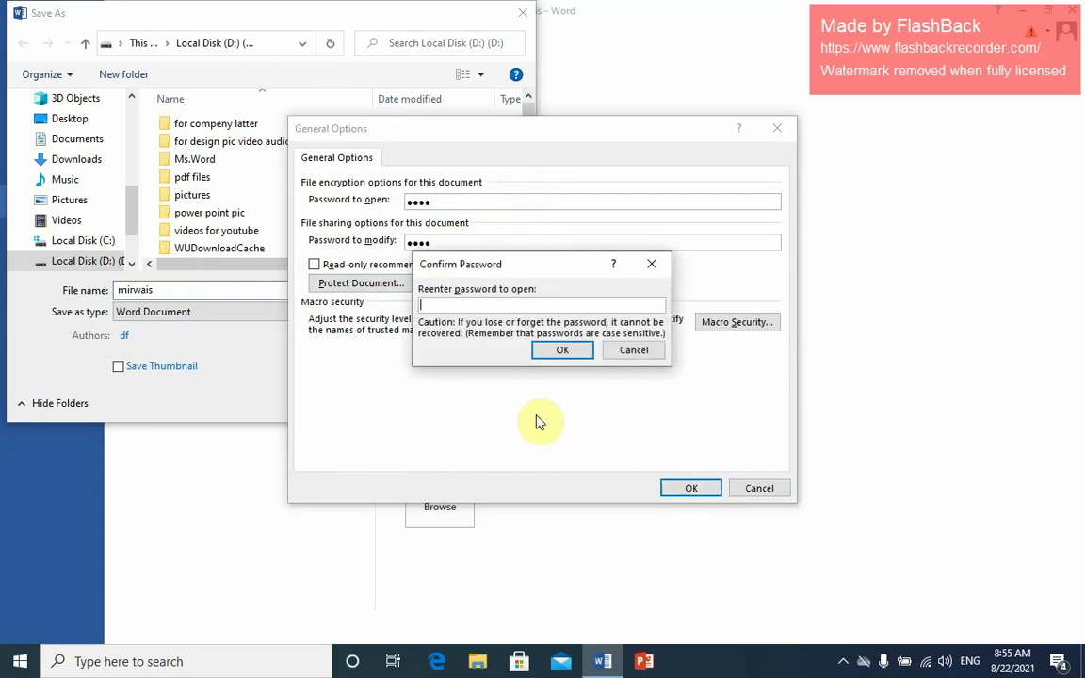
- Confirm both passwords and save mirwais with the protection applied
text(111)
click(563, 350)
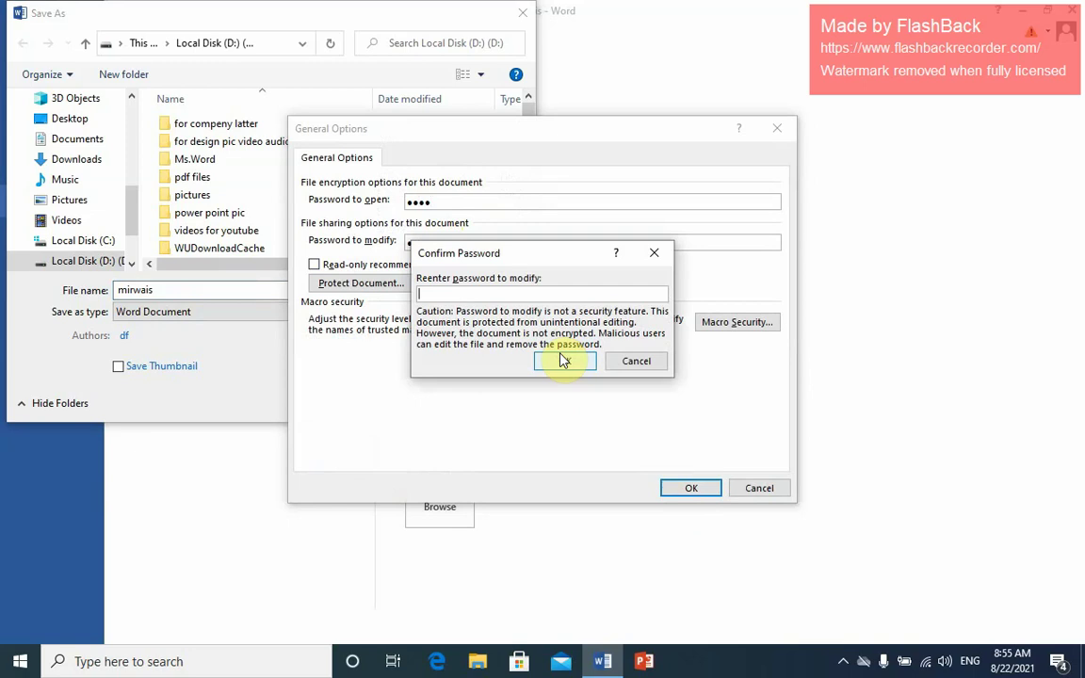
text(11)
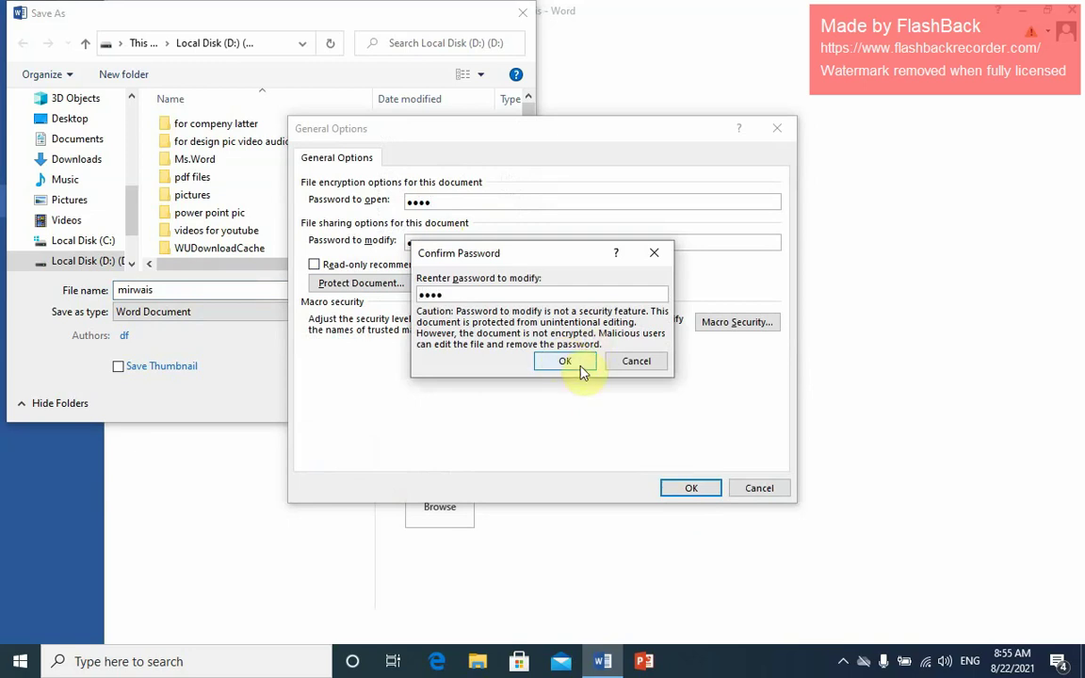
click(568, 363)
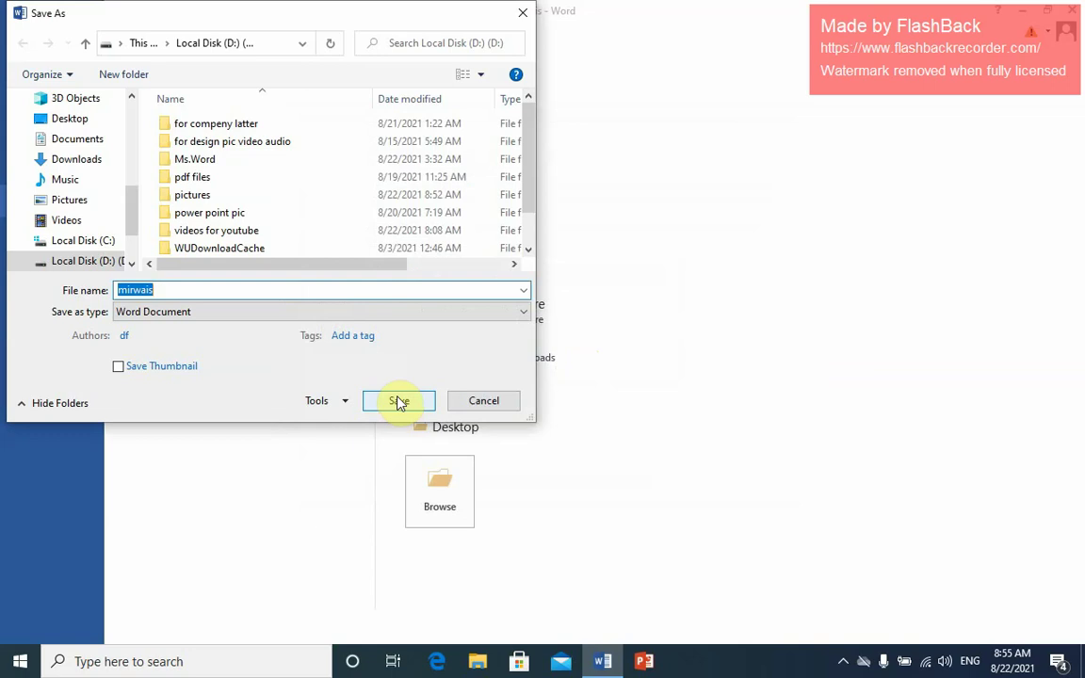
click(399, 402)
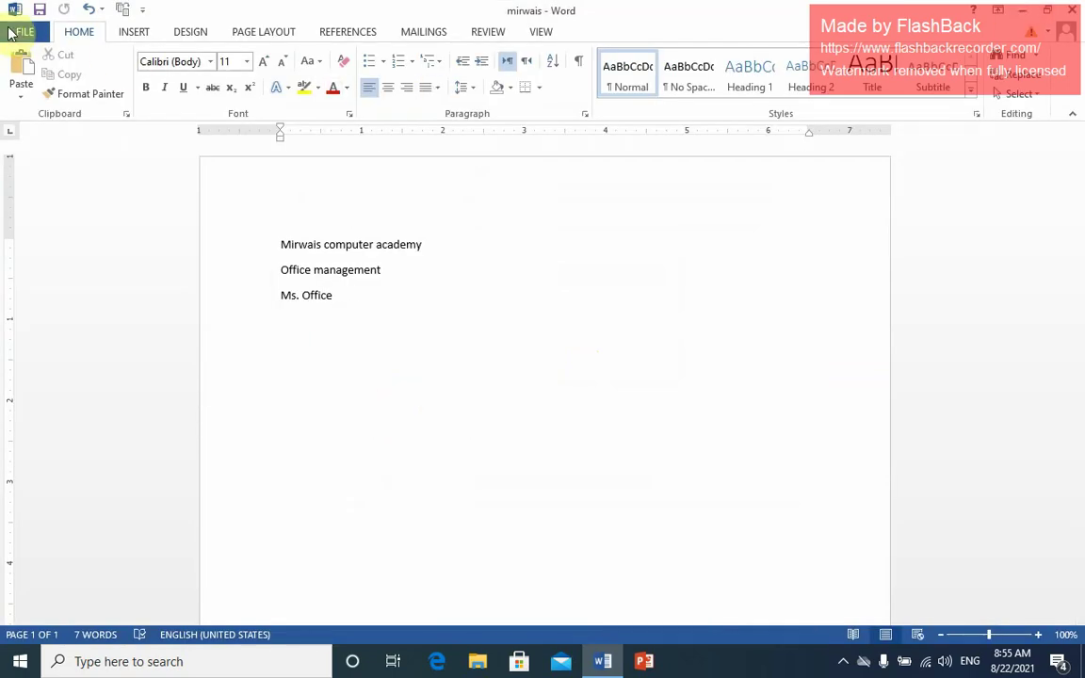
- Close the protected mirwais document and show the Recent Documents list
click(21, 34)
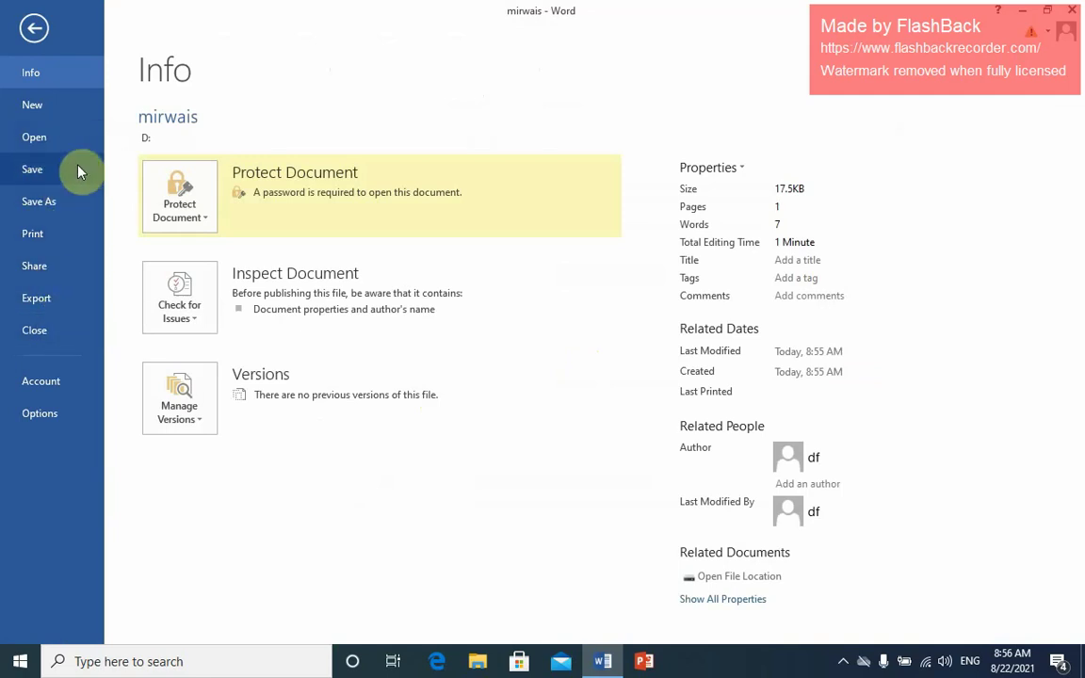
click(52, 332)
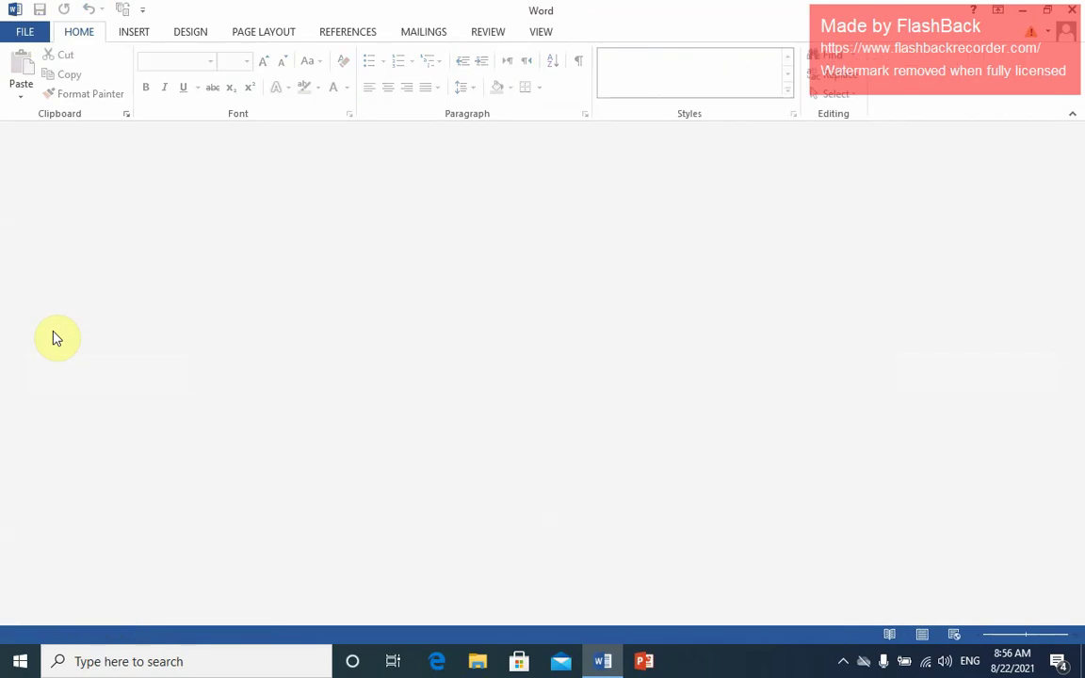
click(26, 41)
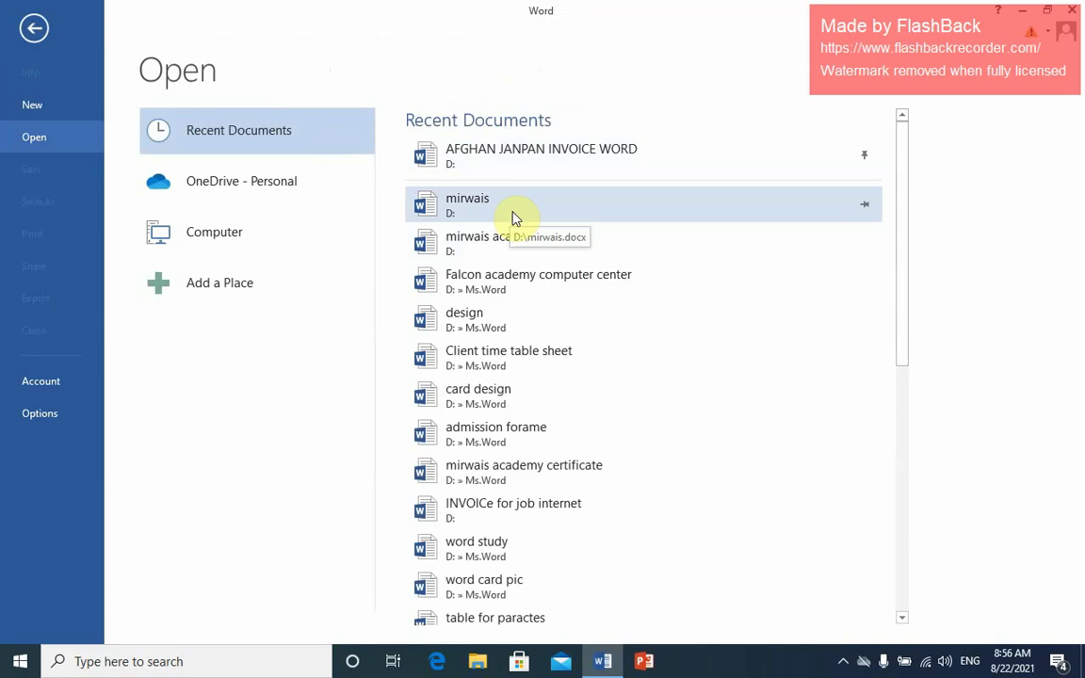
- Try opening mirwais with a wrong password, dismiss the error, and exit Word
click(514, 218)
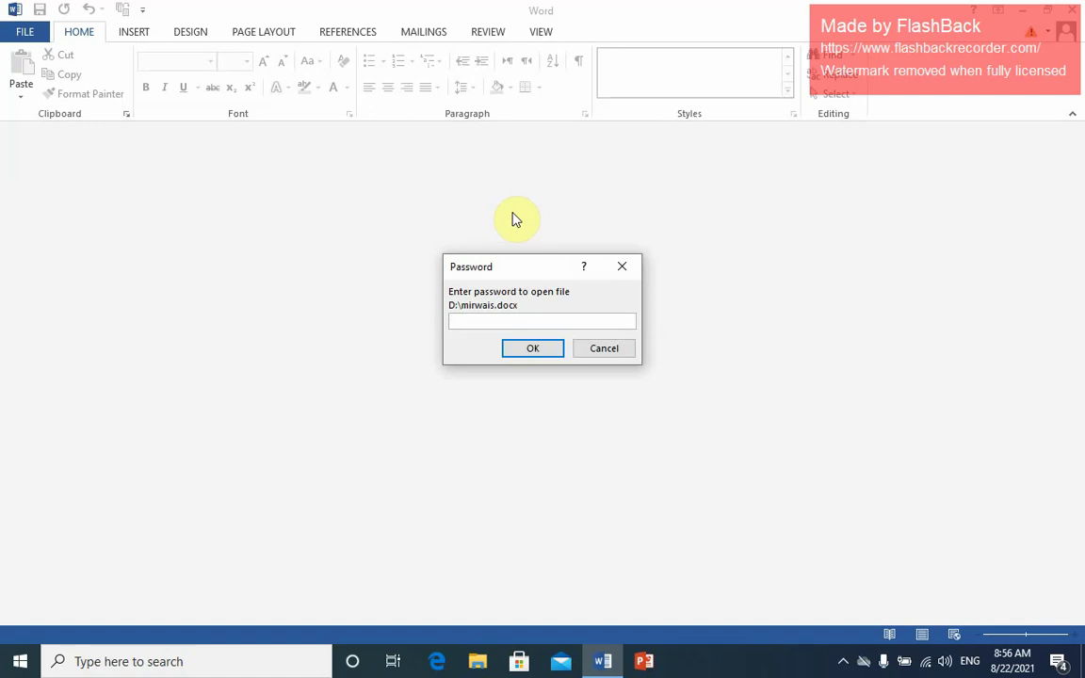
text(12)
click(537, 347)
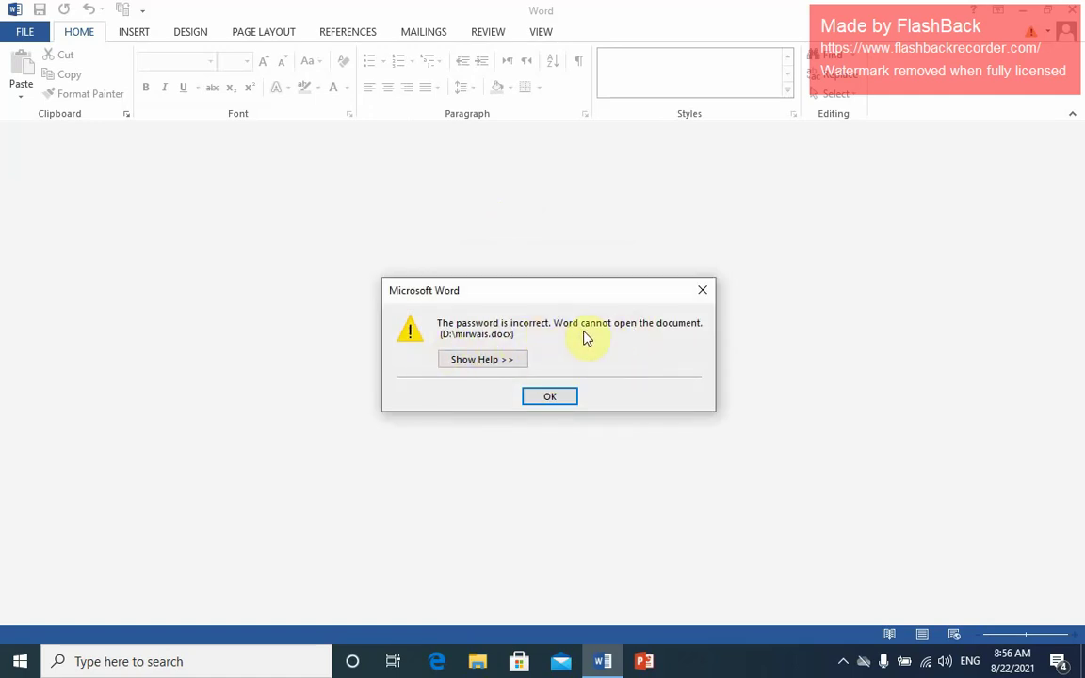
click(549, 398)
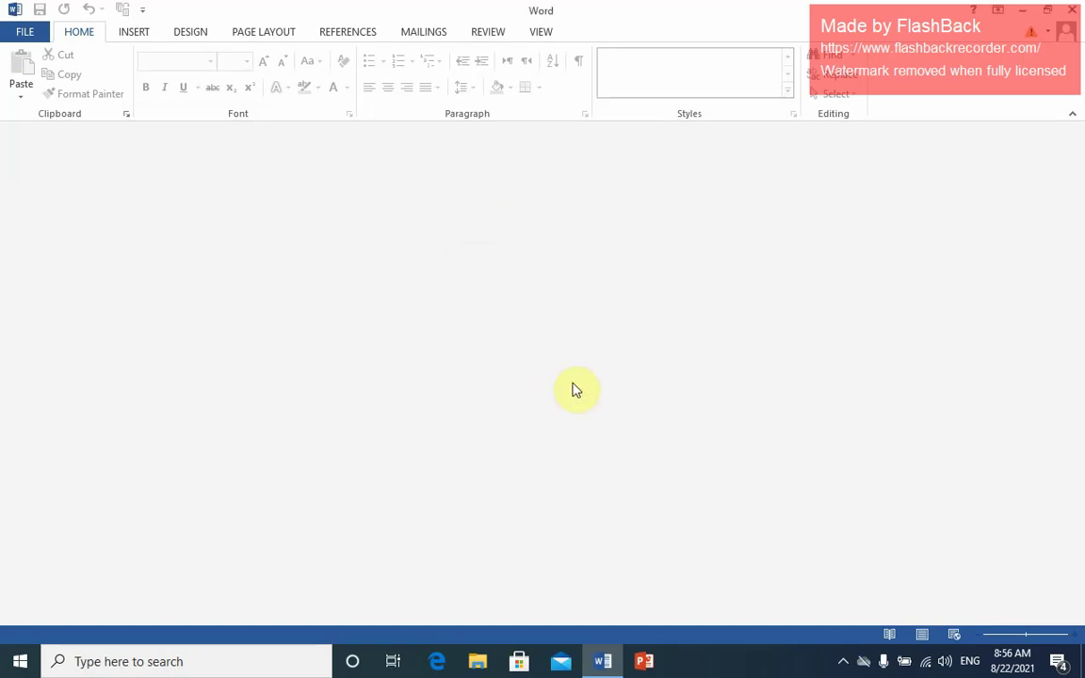
click(1072, 11)
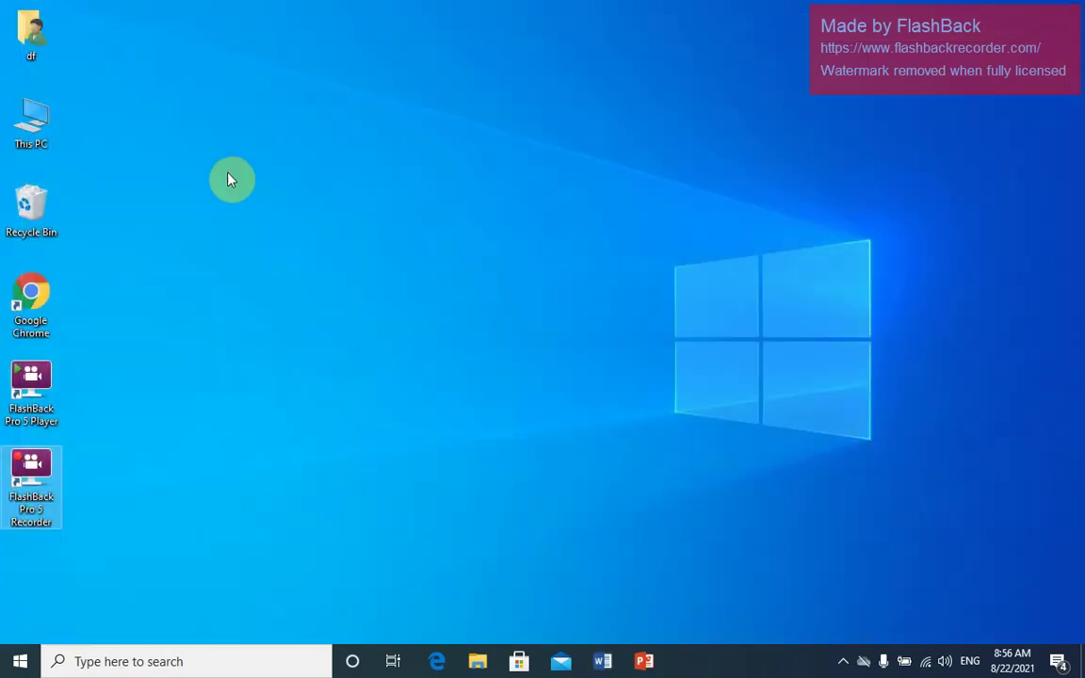
- Relaunch Word from the taskbar, dismiss activation, and open mirwais from Recent
double_click(37, 132)
click(607, 662)
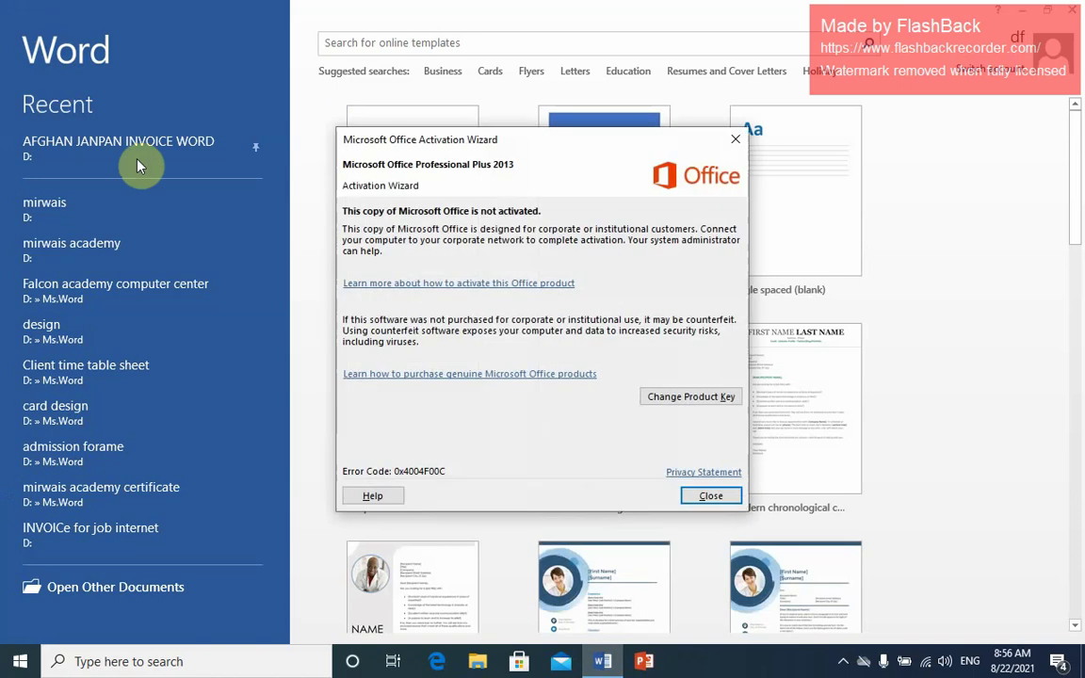
click(725, 494)
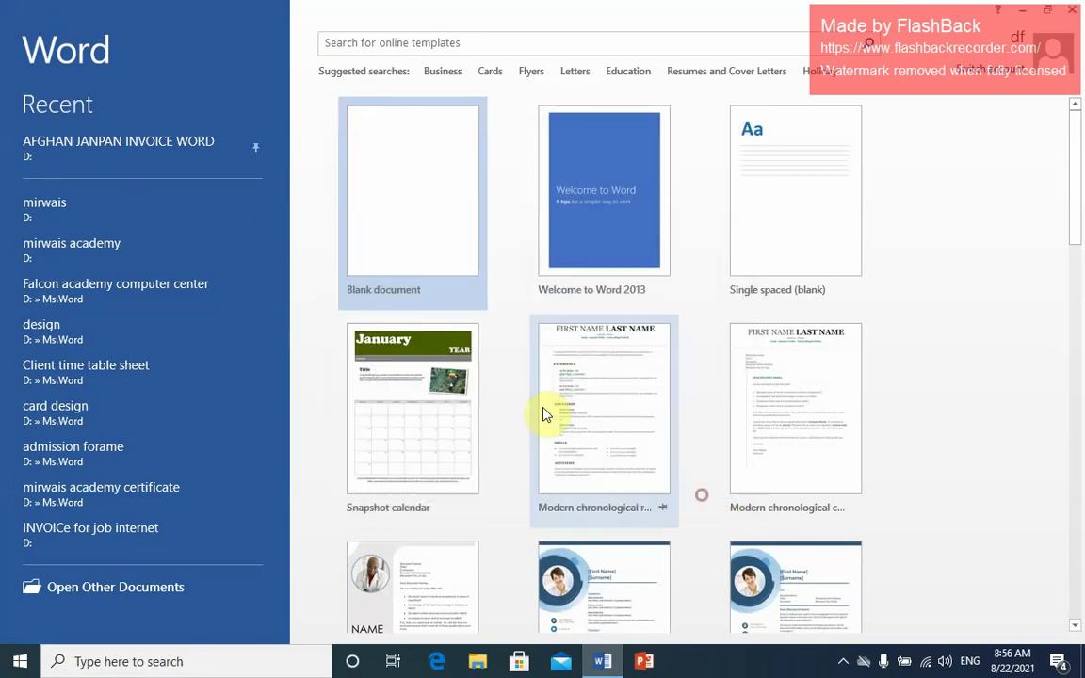
click(57, 197)
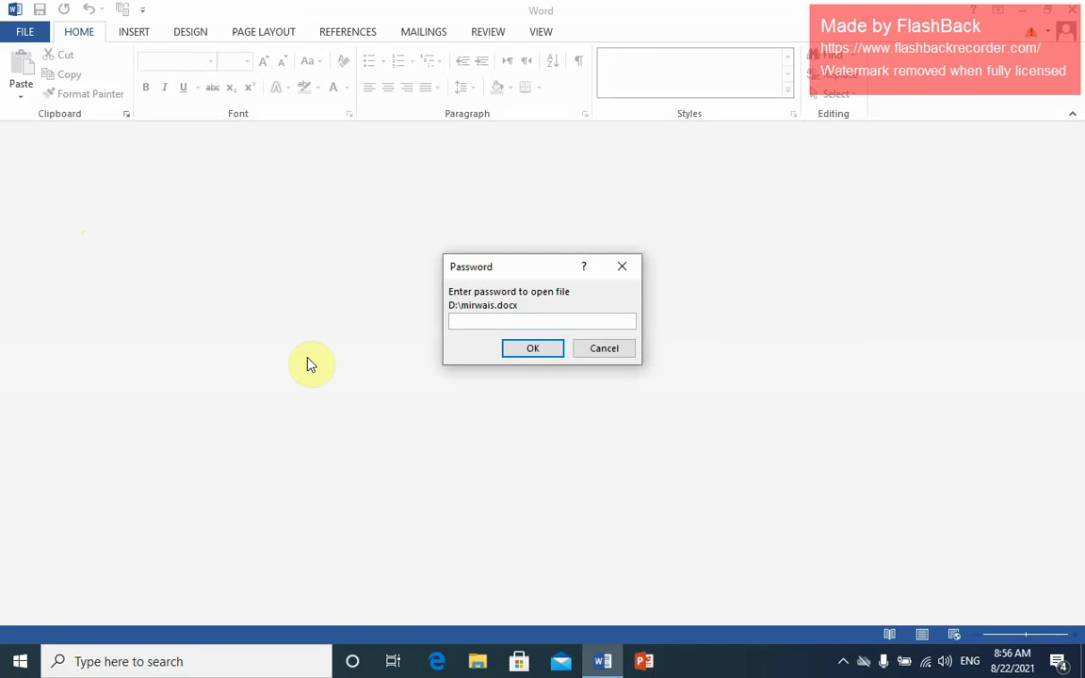
- Enter the open password and then the modify password to open mirwais for editing
text(1)
click(529, 349)
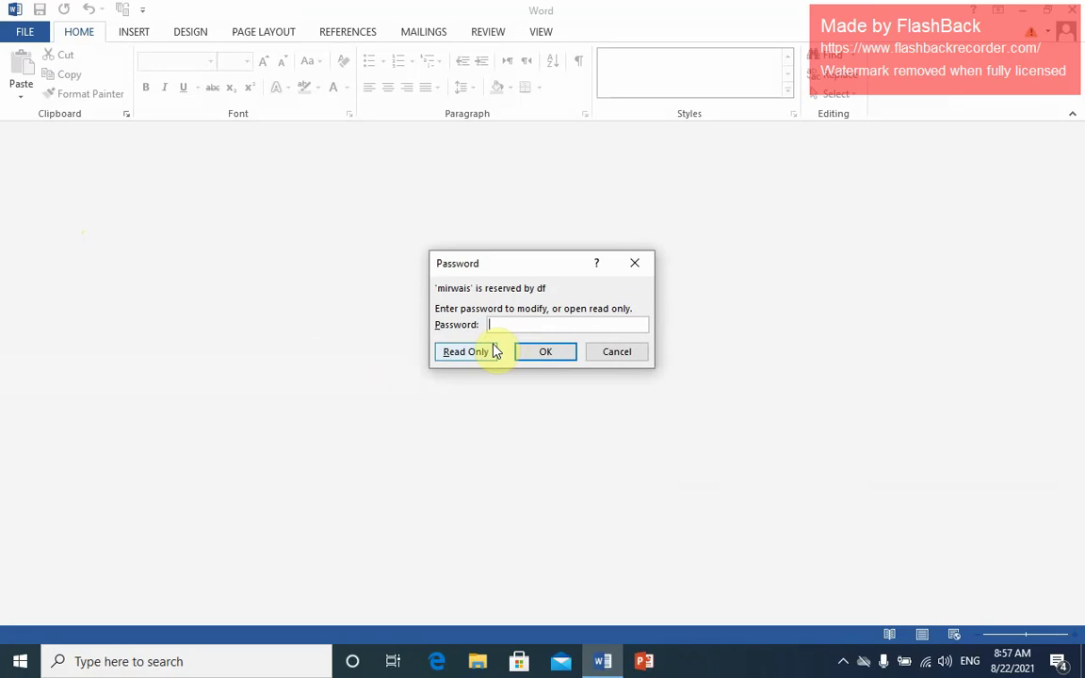
click(545, 351)
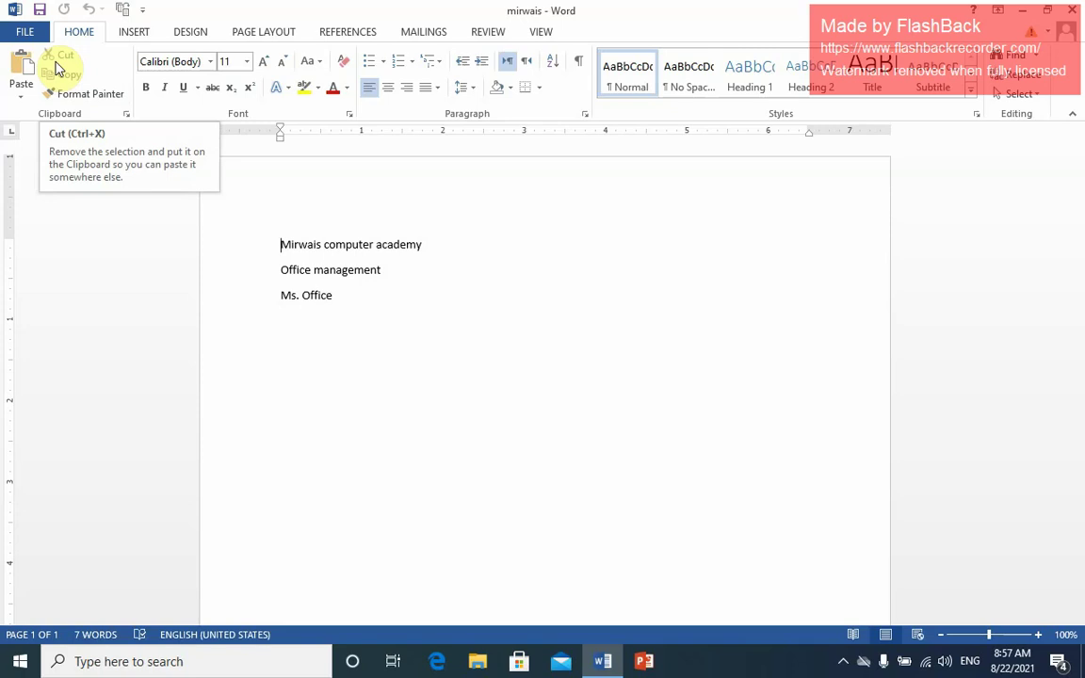
- Open the Save As dialog for mirwais on drive D:
click(23, 30)
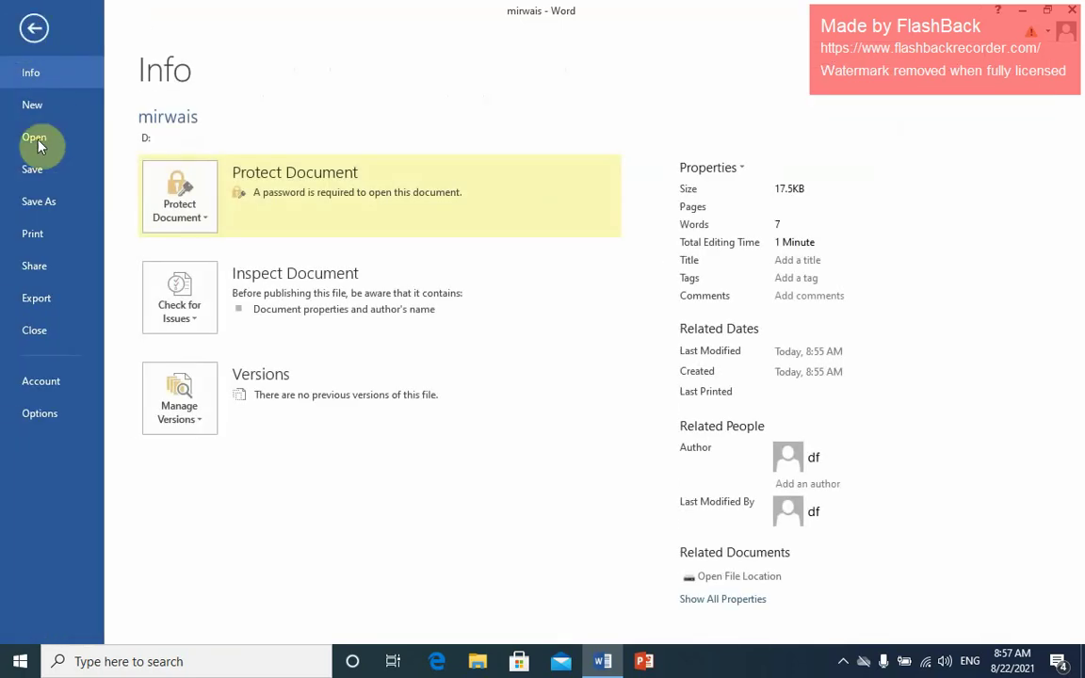
click(33, 202)
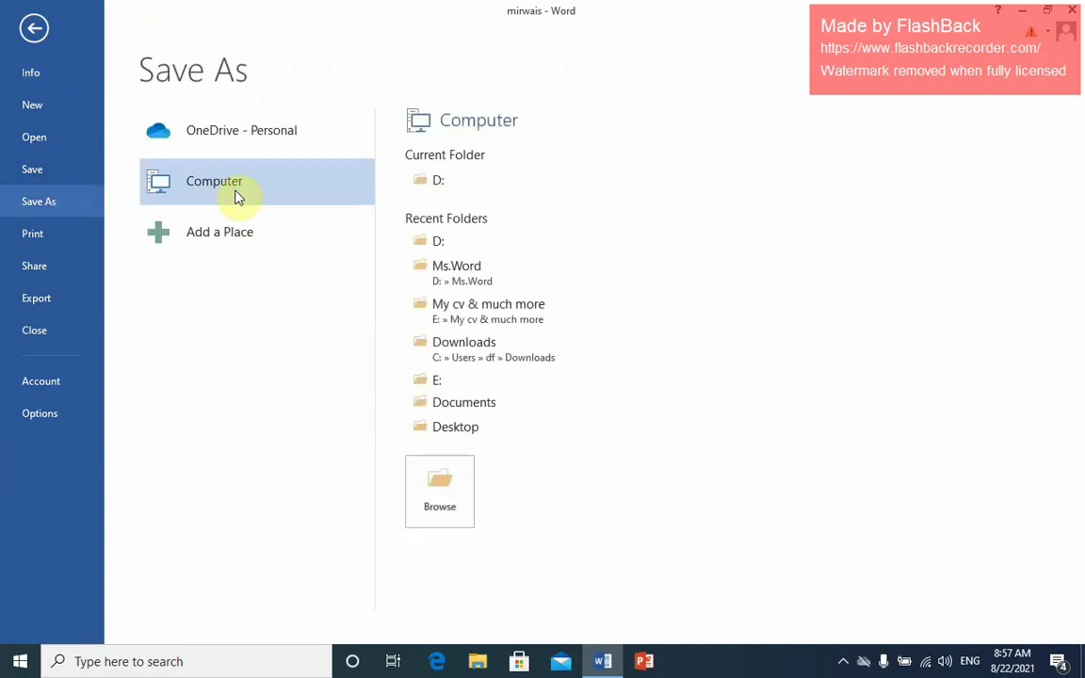
click(449, 506)
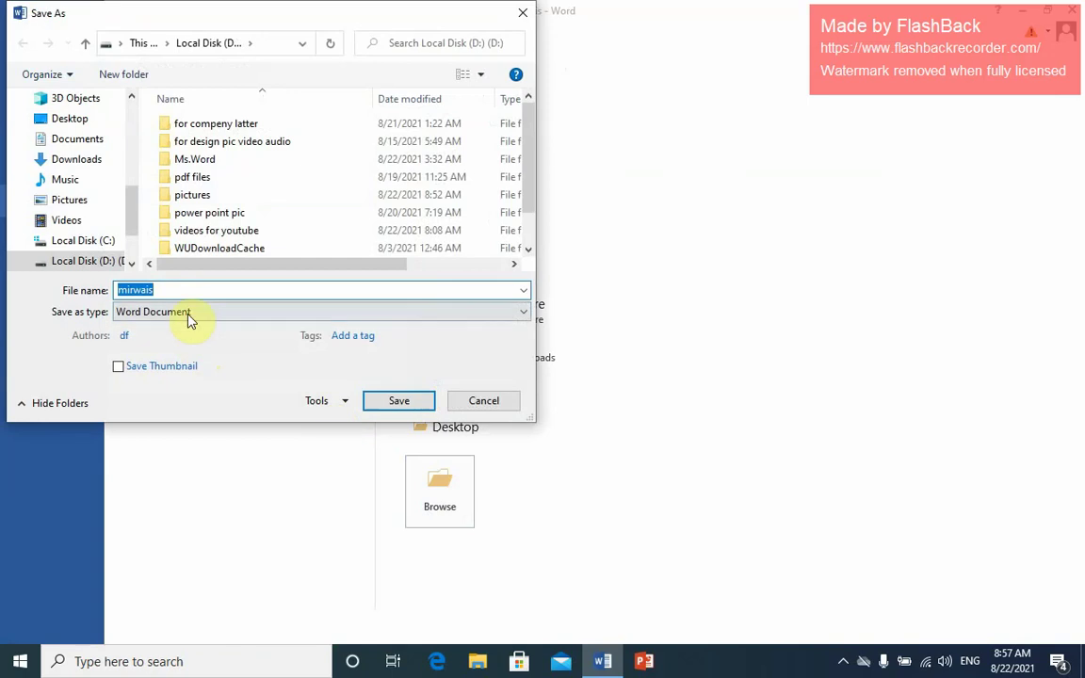
click(201, 289)
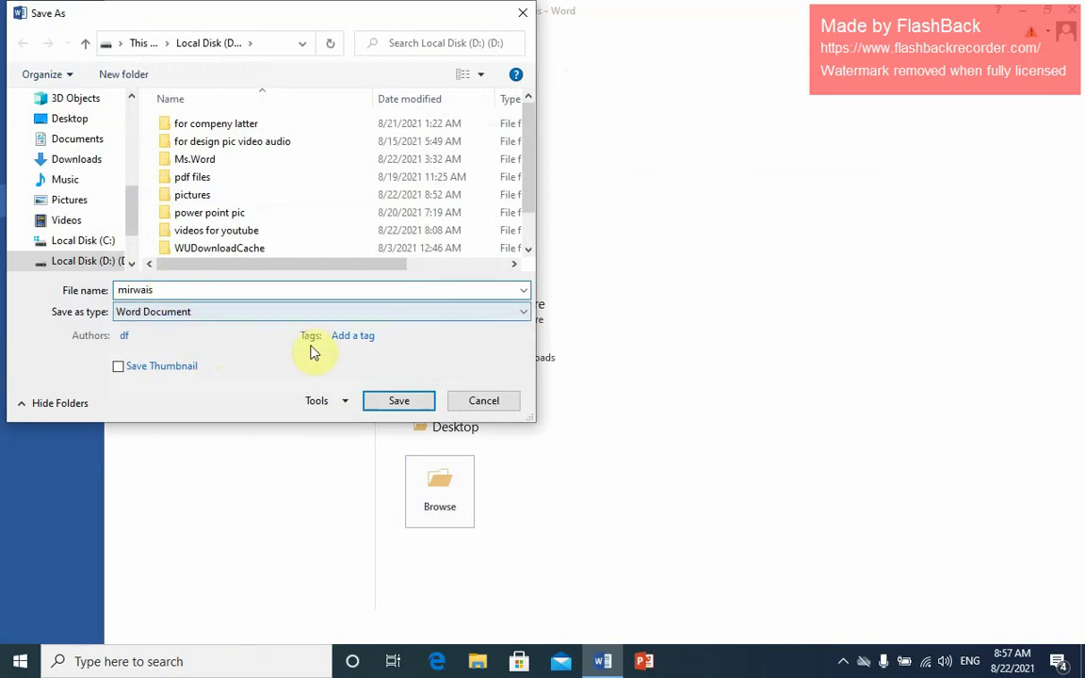
- Delete both the open and modify passwords in General Options and accept
click(341, 410)
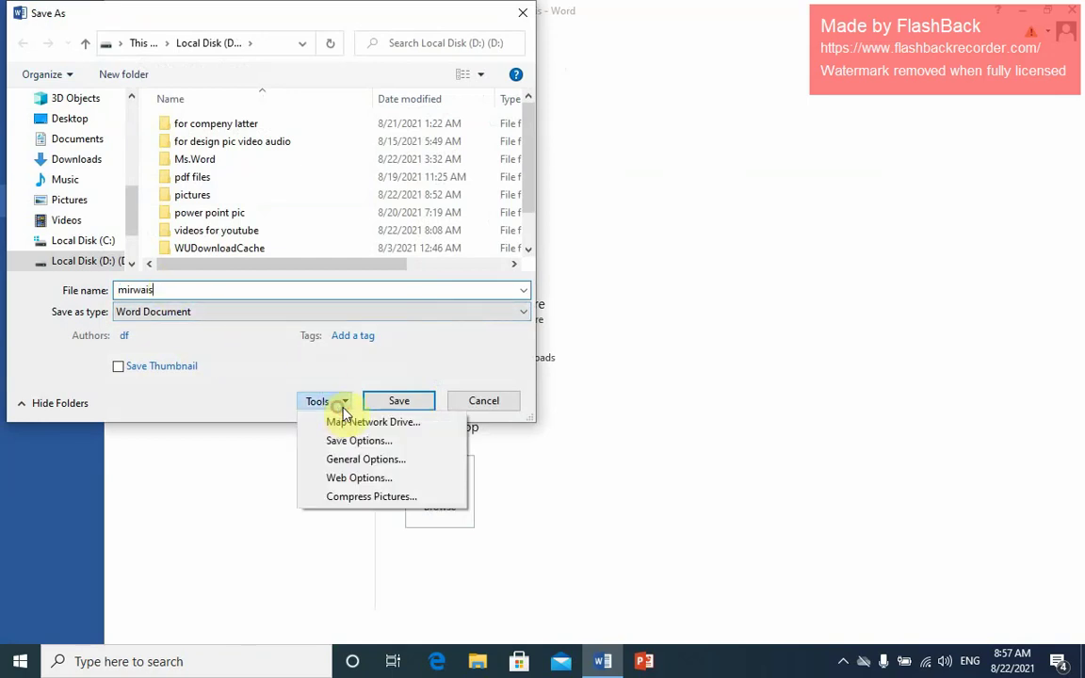
click(388, 460)
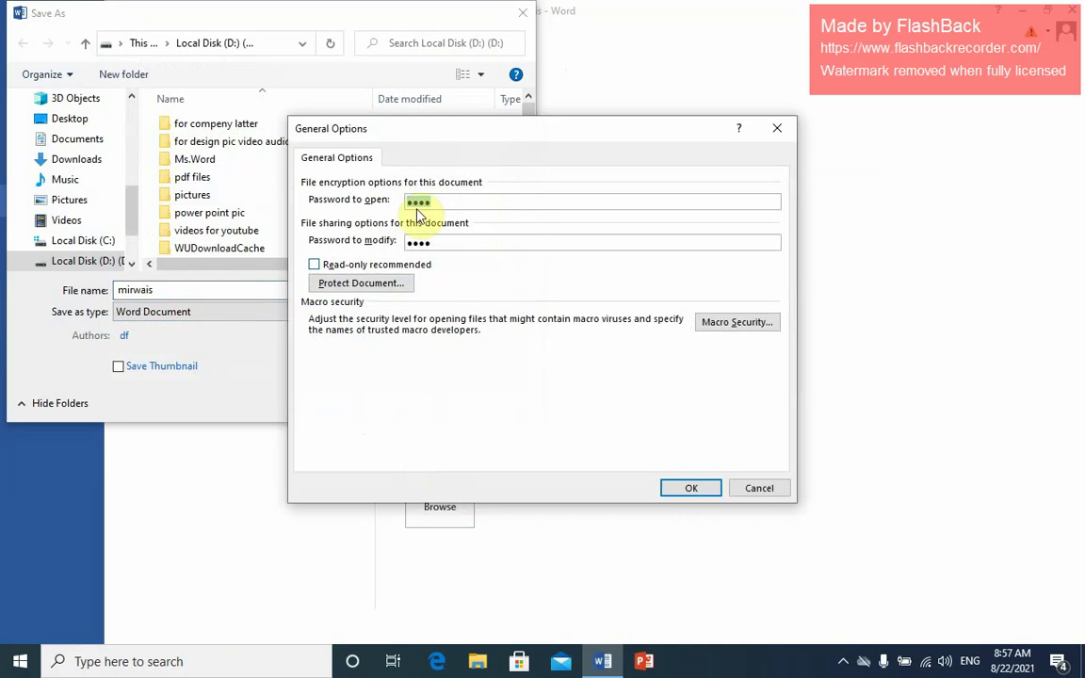
click(447, 200)
double_click(422, 204)
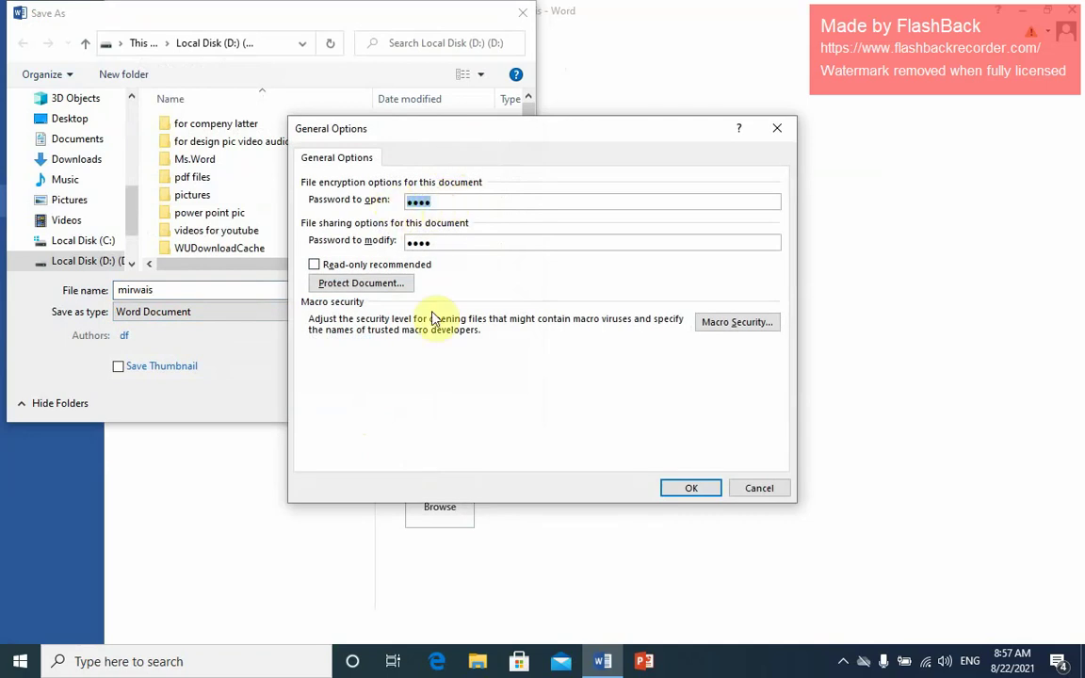
key(BackSpace)
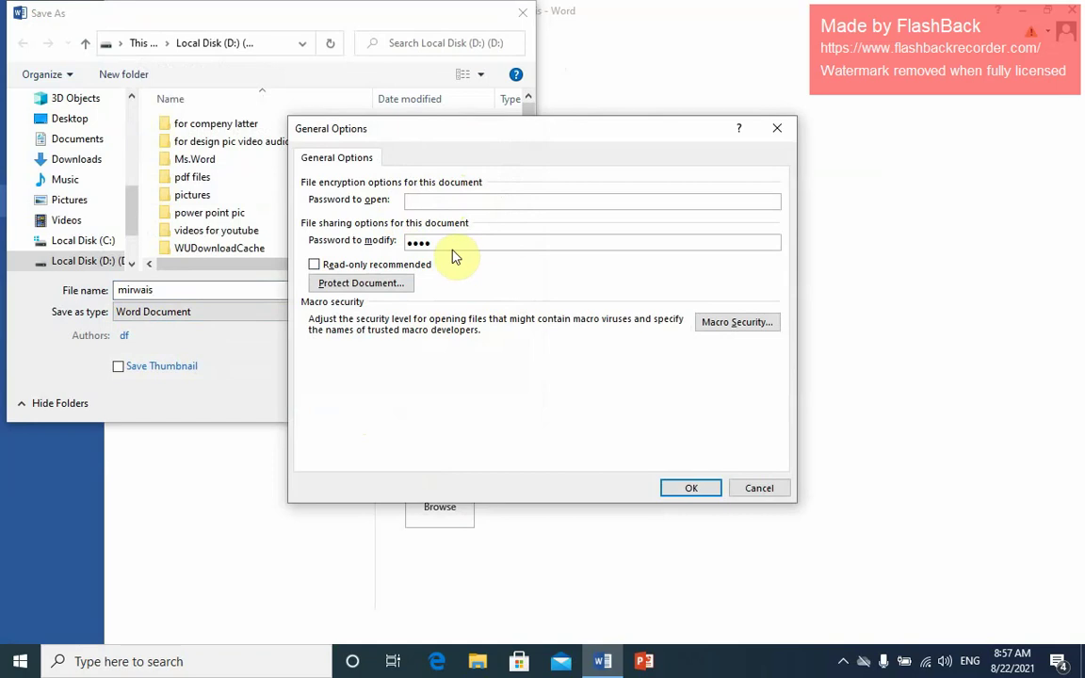
drag(434, 243, 402, 247)
key(BackSpace)
click(687, 489)
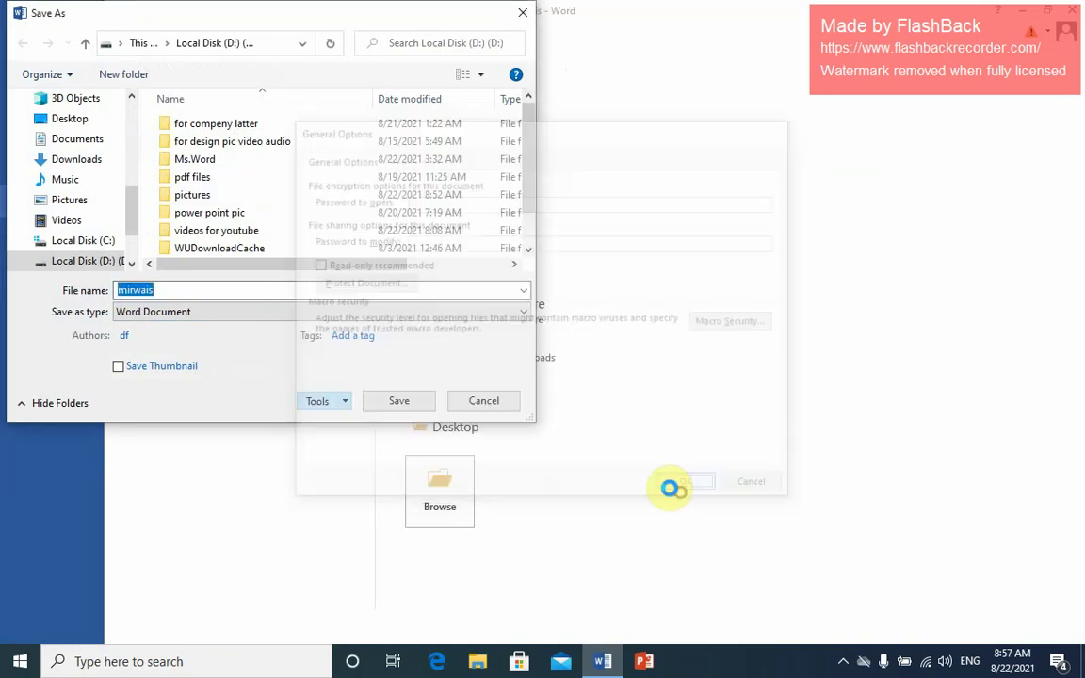
- Save mirwais without passwords, close it, and display the Recent Documents list
click(396, 404)
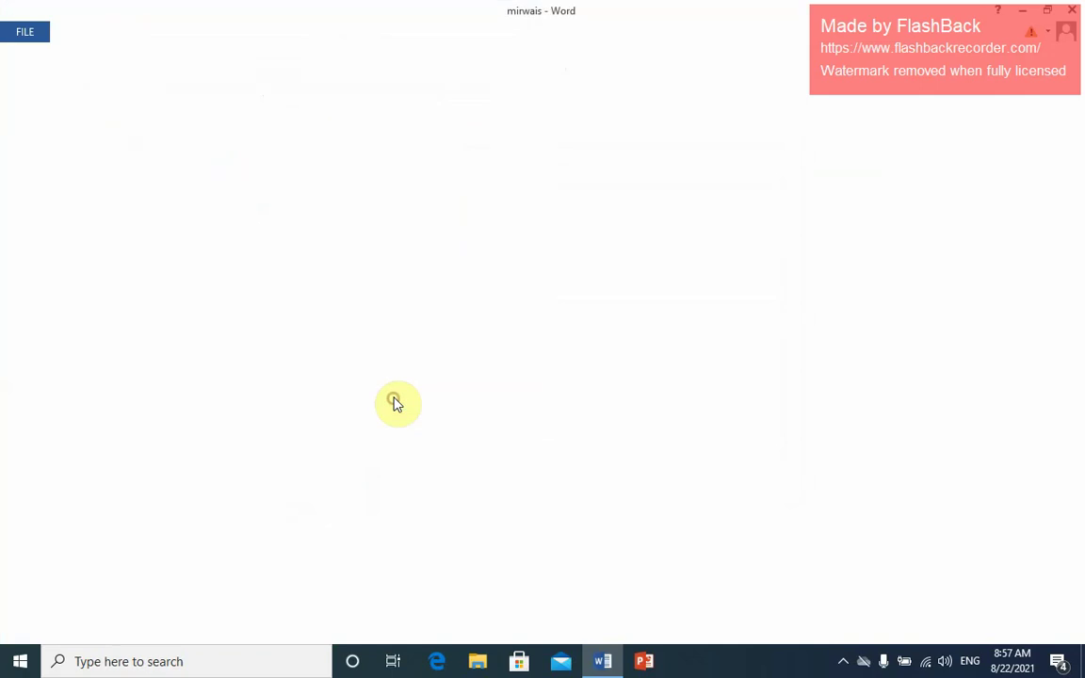
click(25, 34)
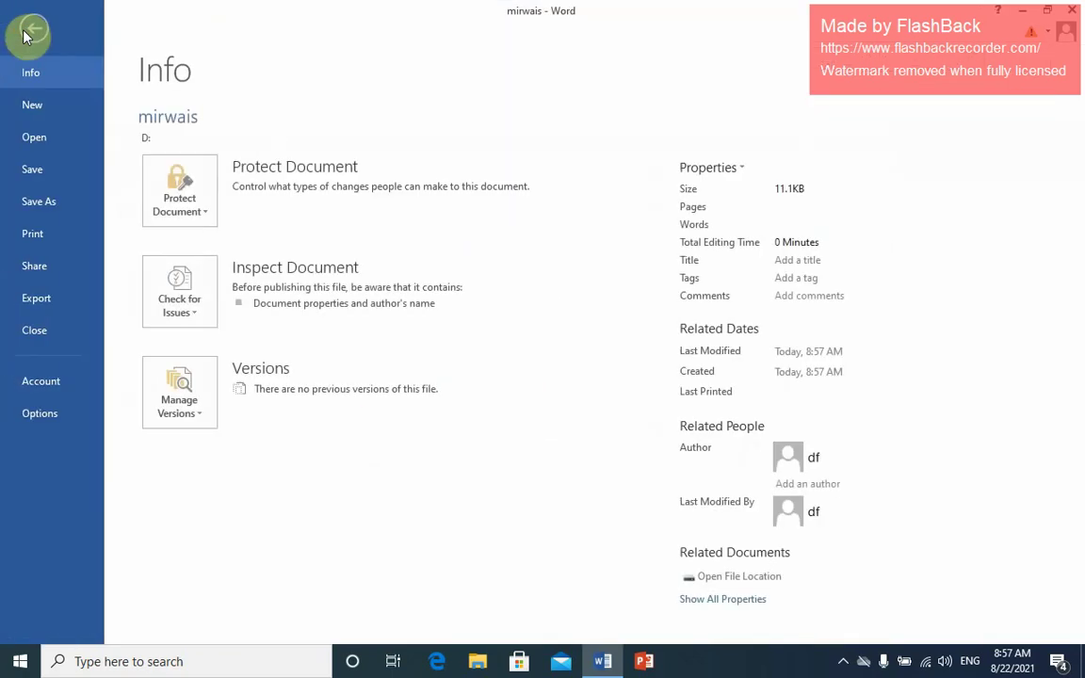
click(42, 343)
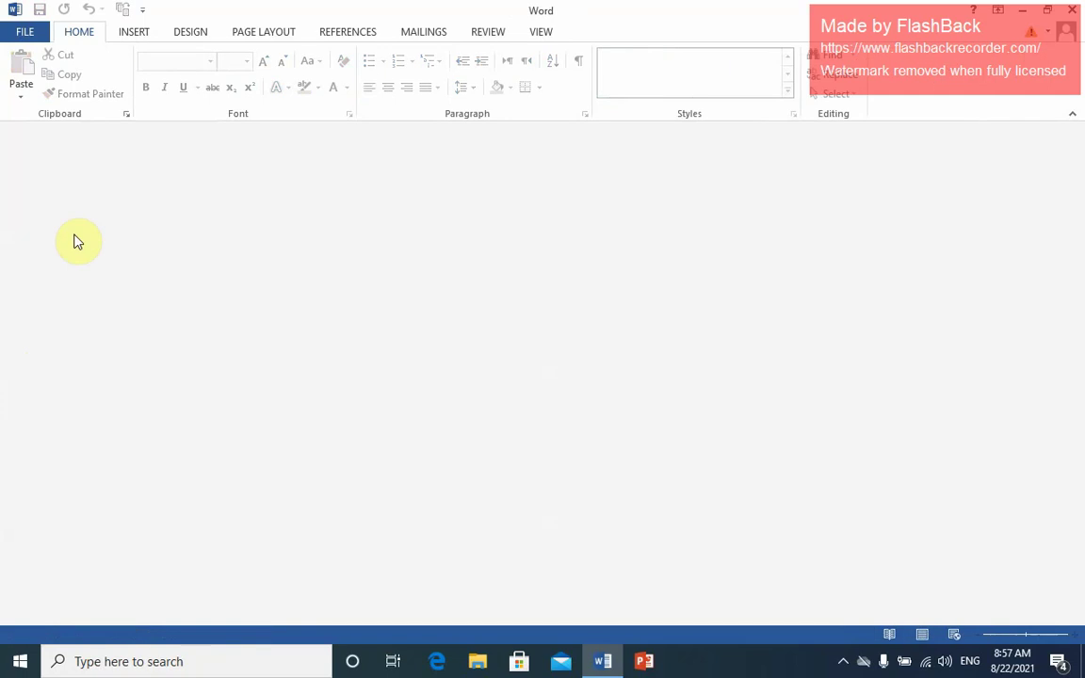
click(25, 31)
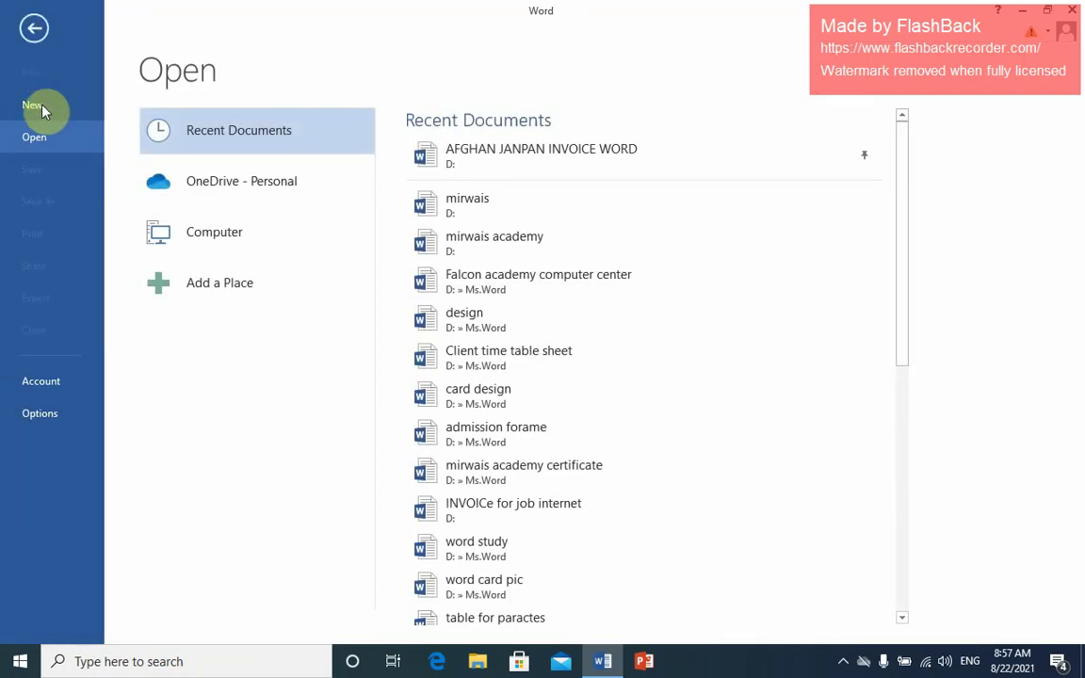
click(54, 137)
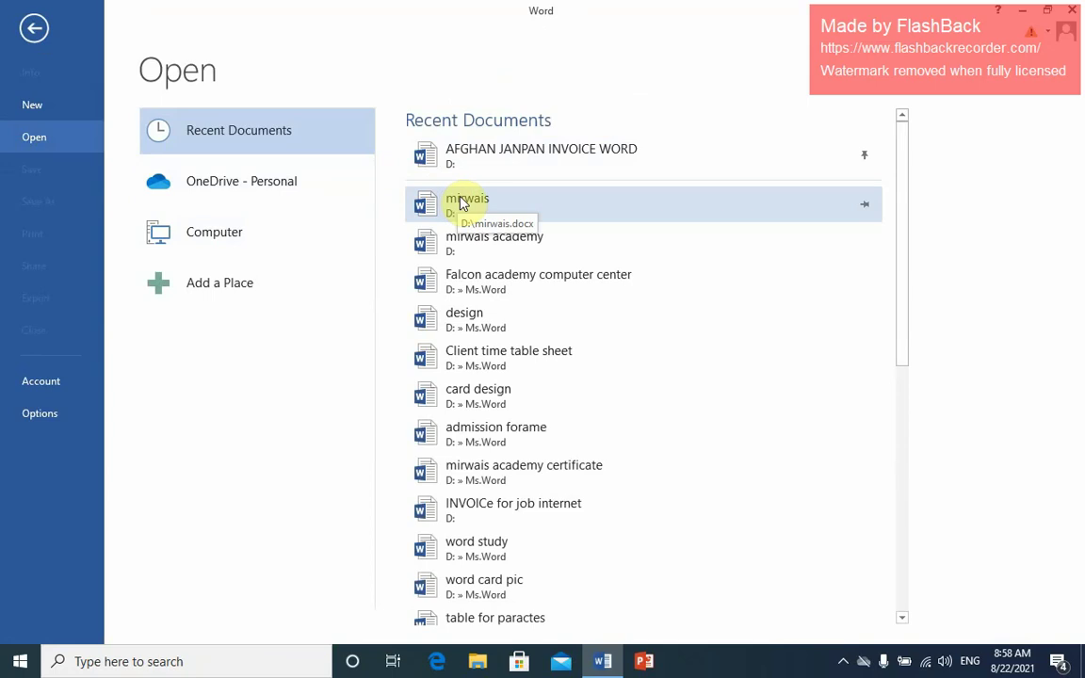
- Open mirwais from Local Disk (D:) and confirm its three lines appear with no password prompt
click(262, 242)
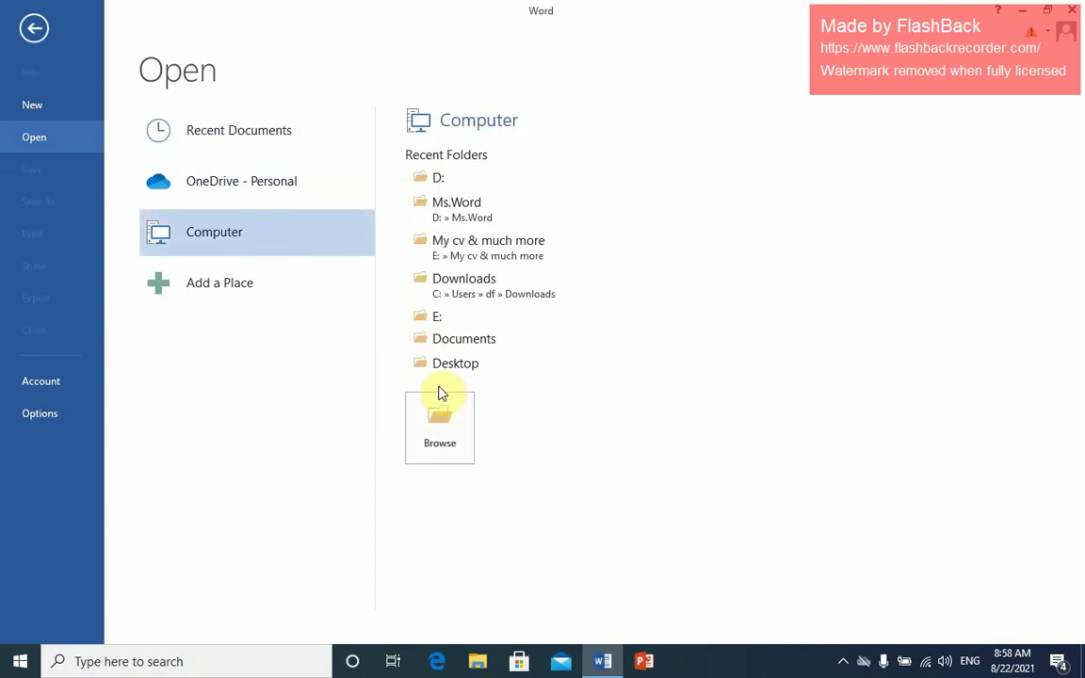
click(457, 448)
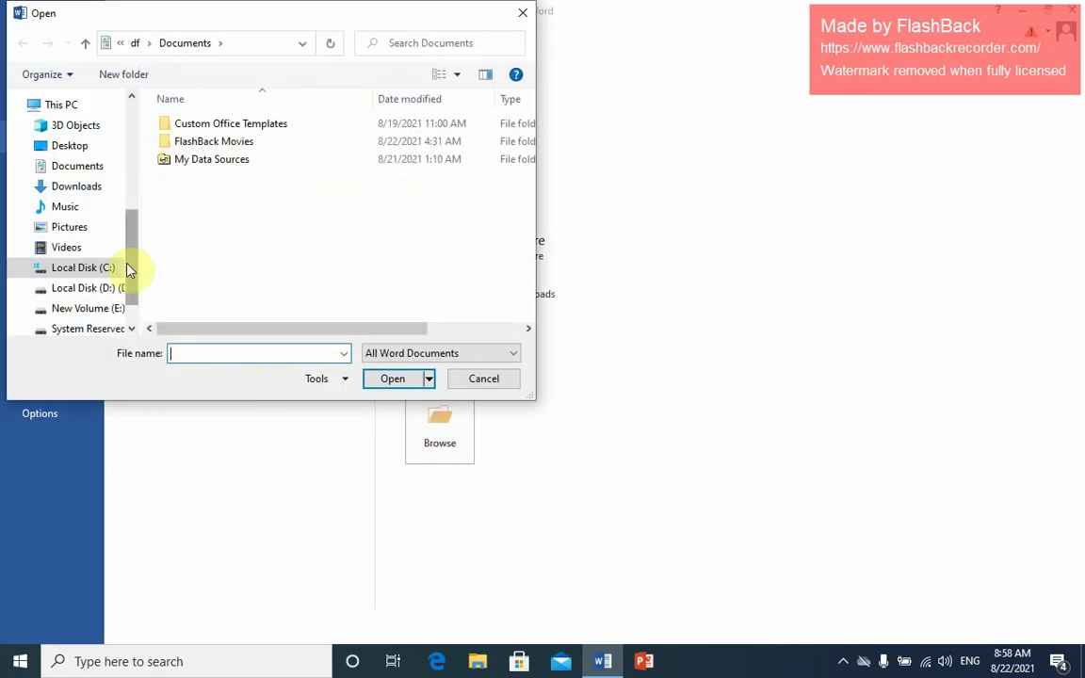
scroll(114, 245, down, 1)
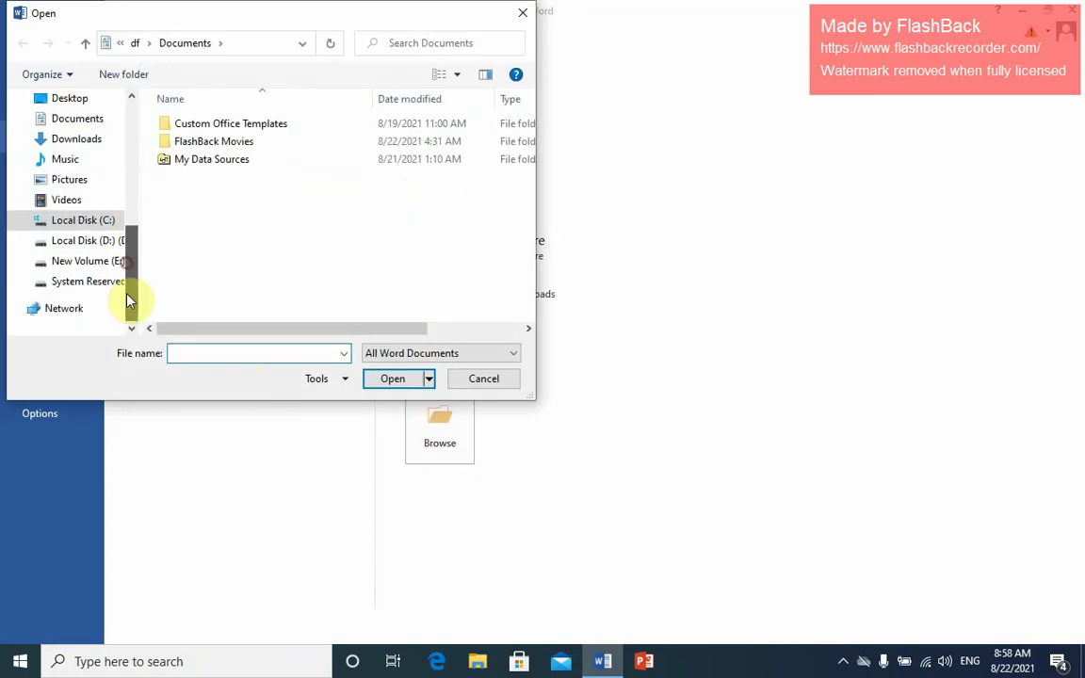
click(106, 241)
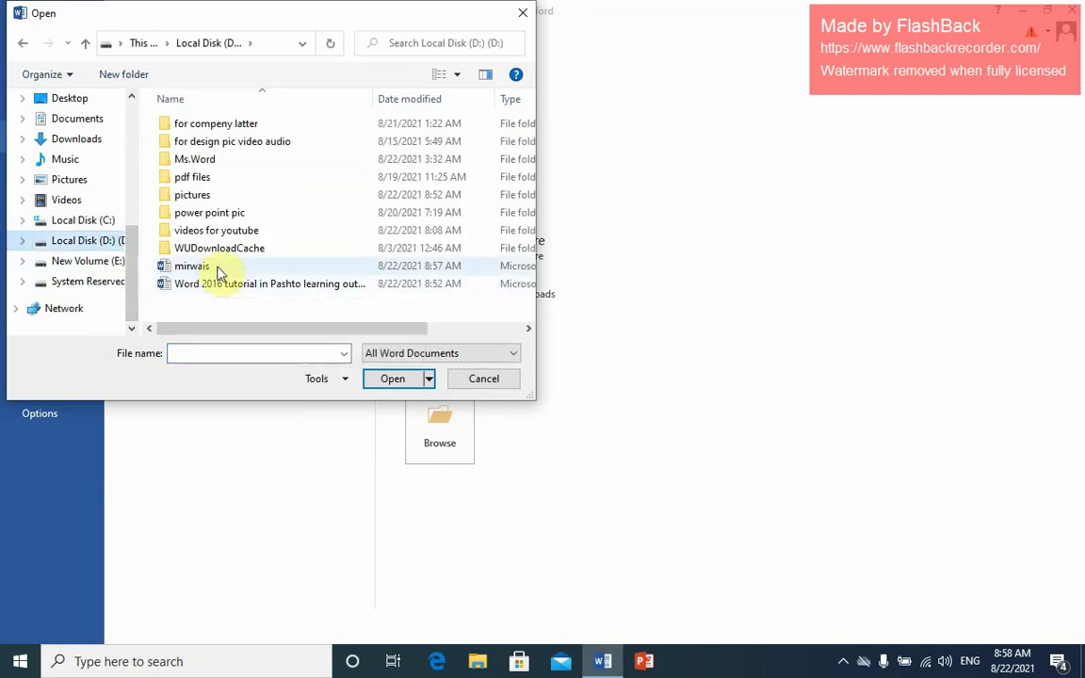
click(206, 272)
double_click(206, 272)
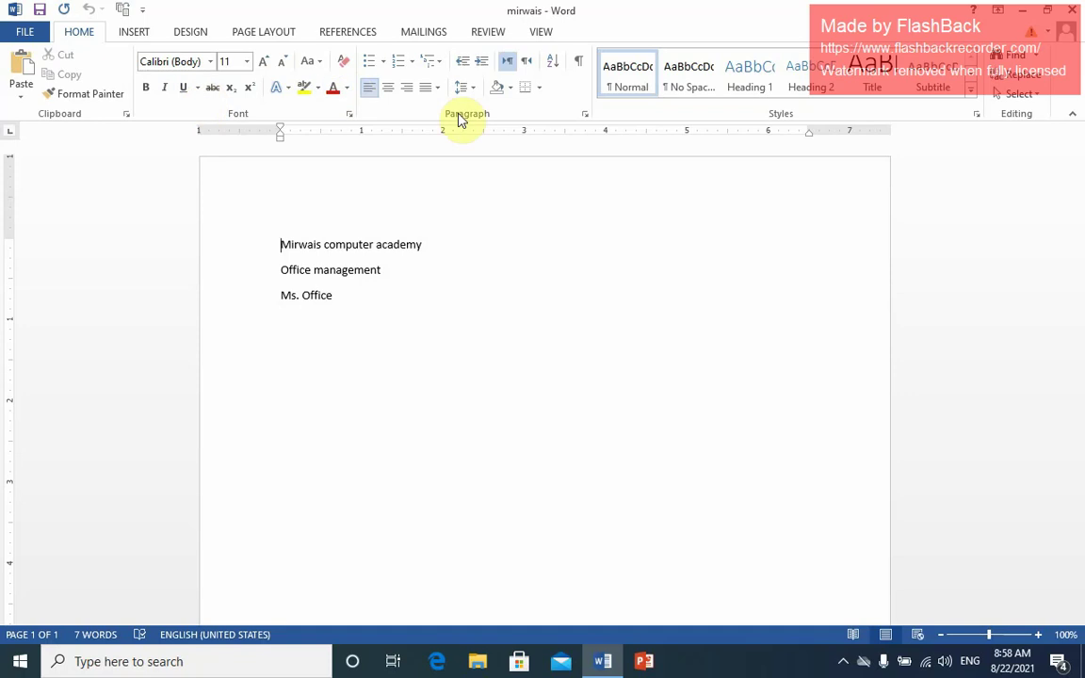
click(562, 337)
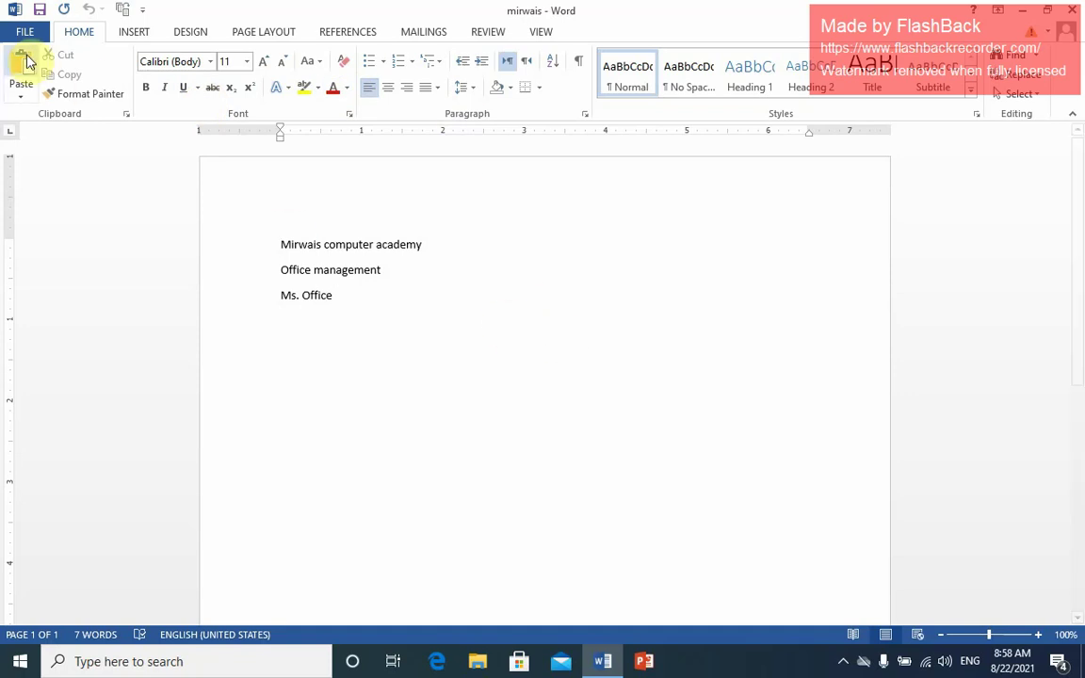